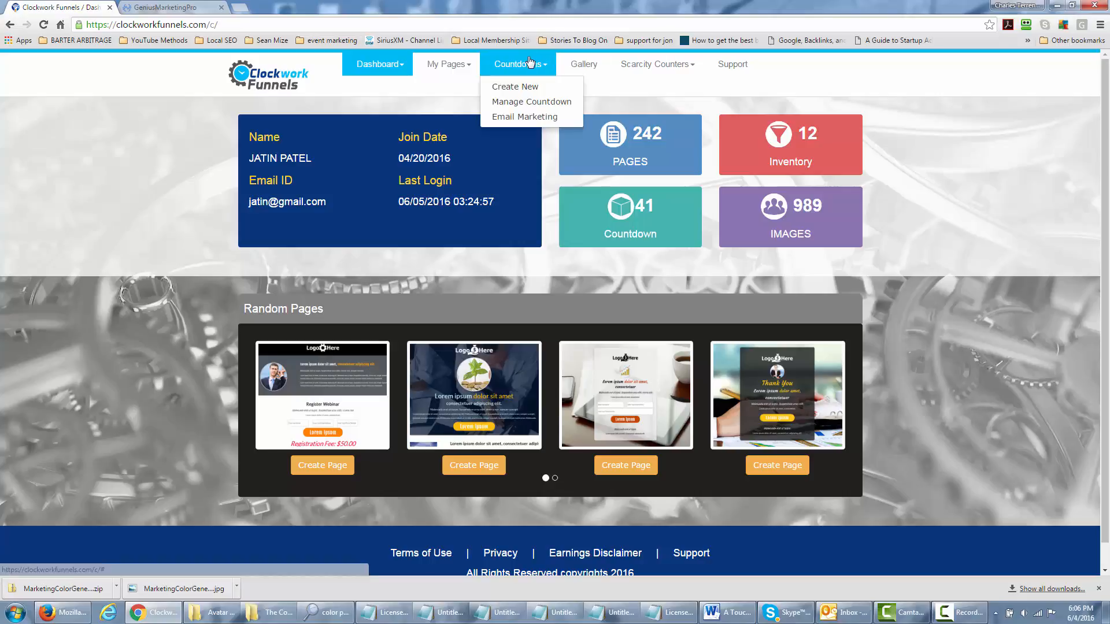
# Begin a new countdown from Countdowns > Create New to reach the Create Deadline form
pyautogui.click(528, 88)
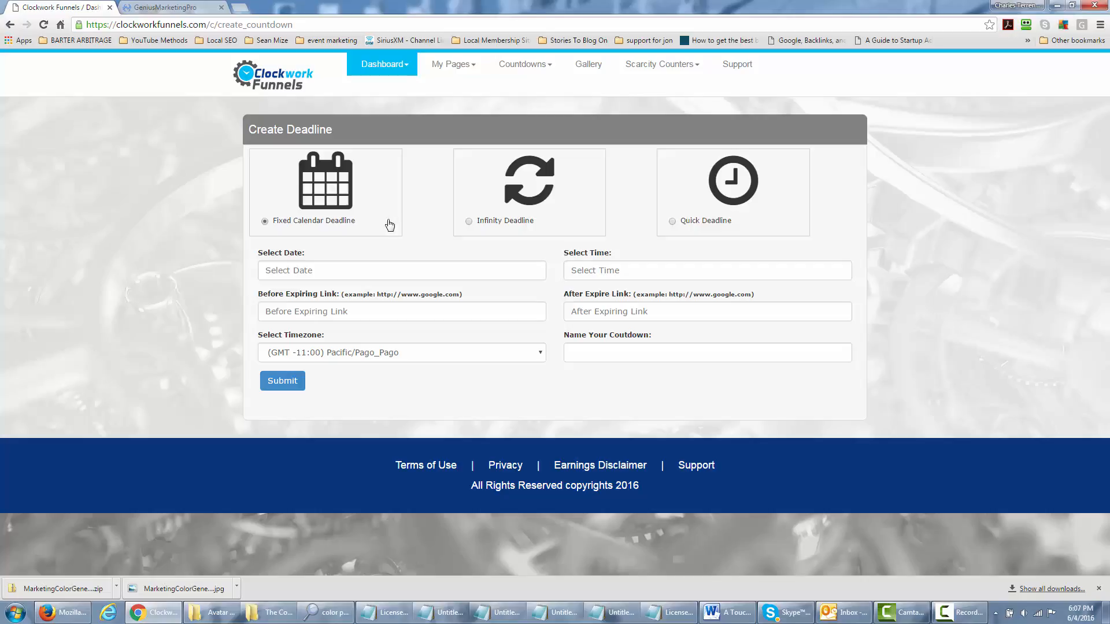
pyautogui.click(405, 266)
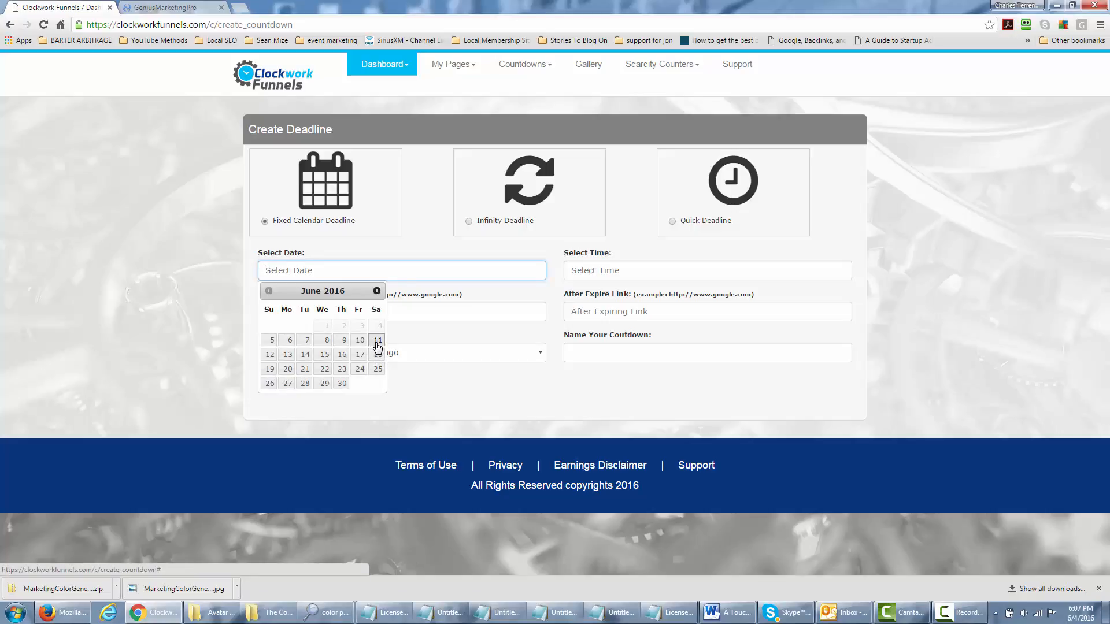
pyautogui.click(377, 341)
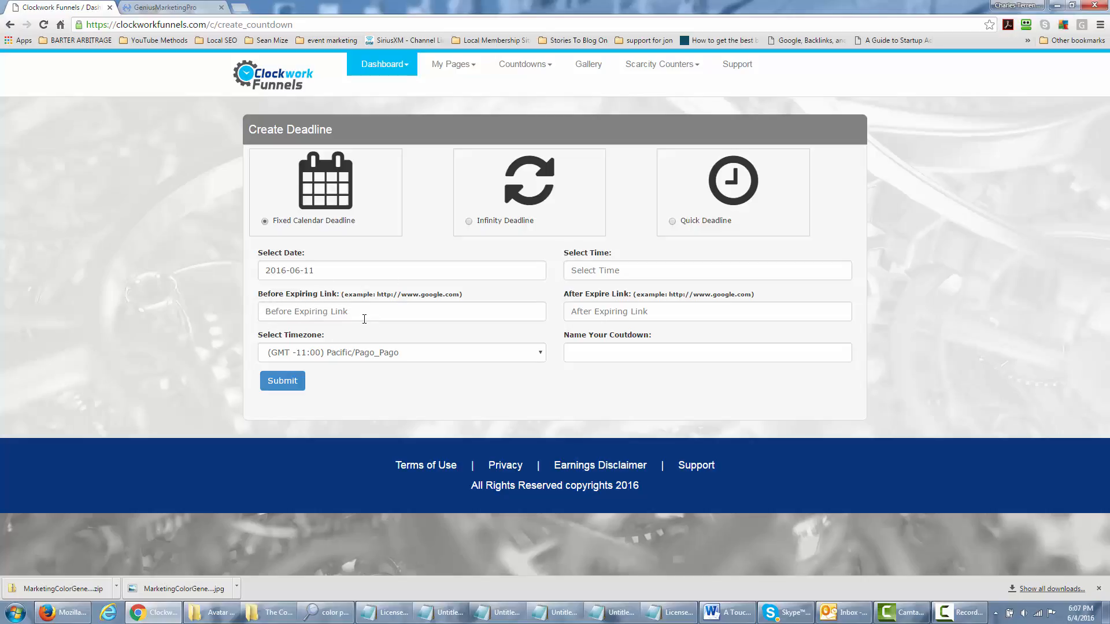
pyautogui.click(312, 312)
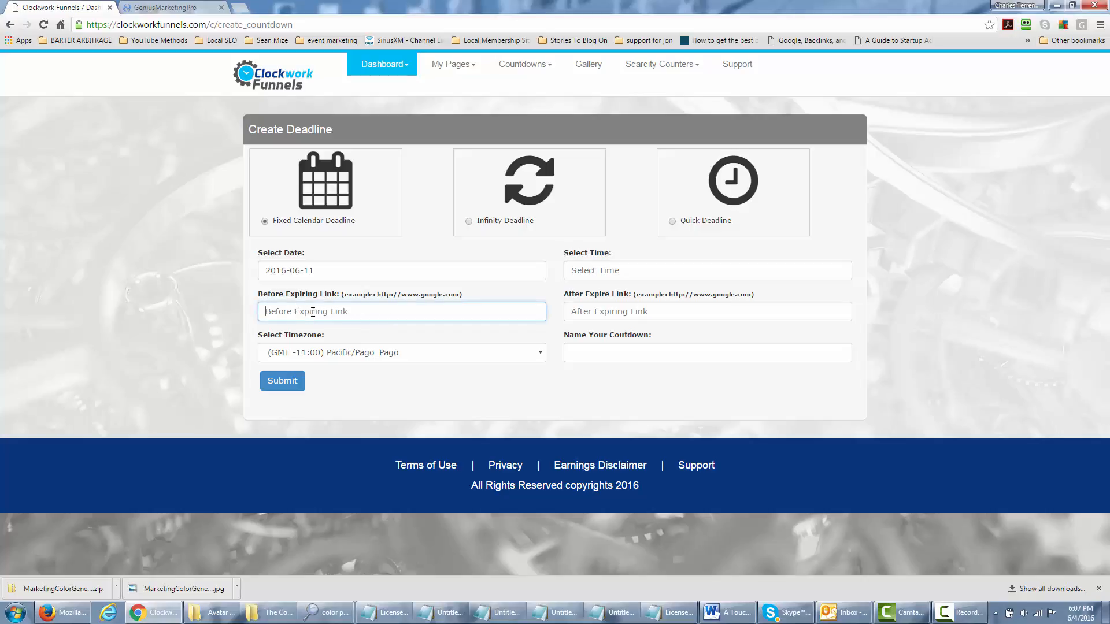
pyautogui.write('http:')
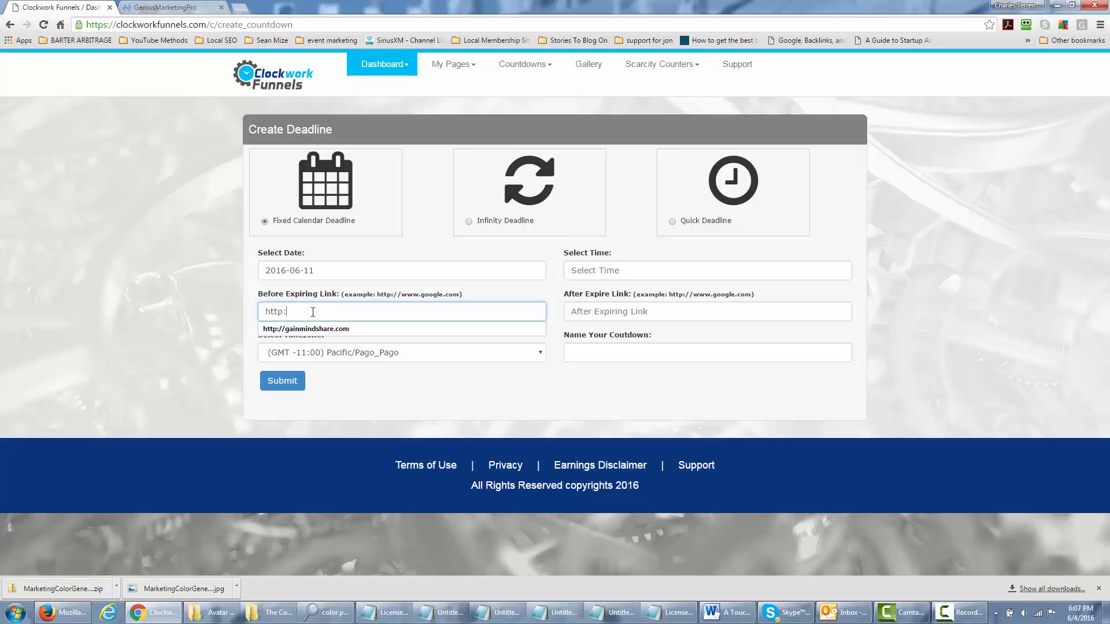
pyautogui.write('//clock')
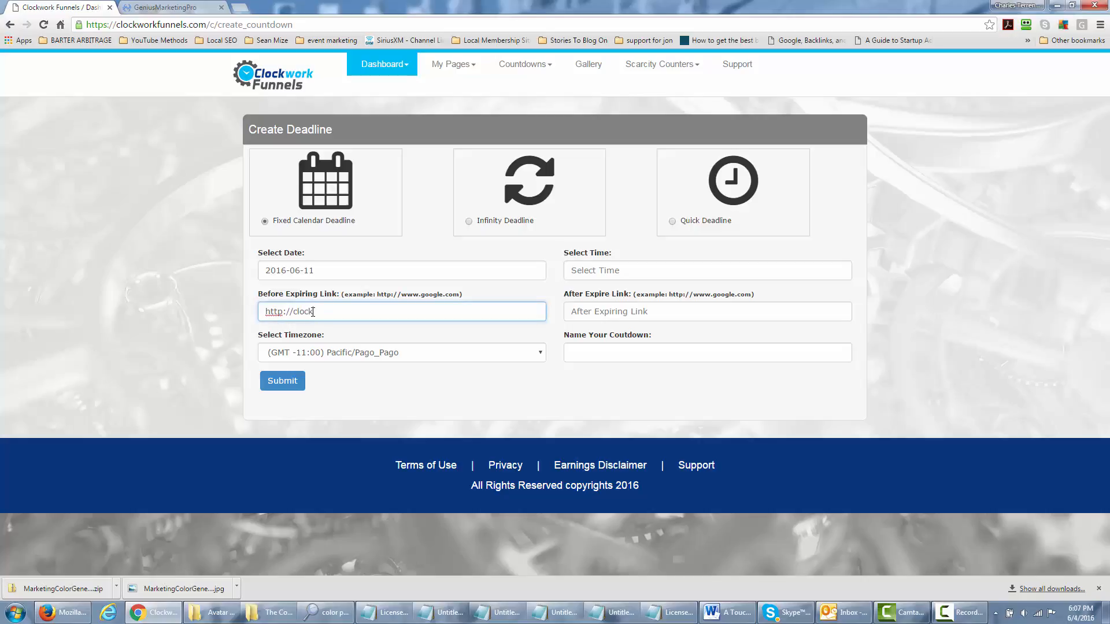
pyautogui.write('workfunnels.com')
# Choose (GMT -4:00) America/New_York from the Select Timezone list
pyautogui.click(537, 354)
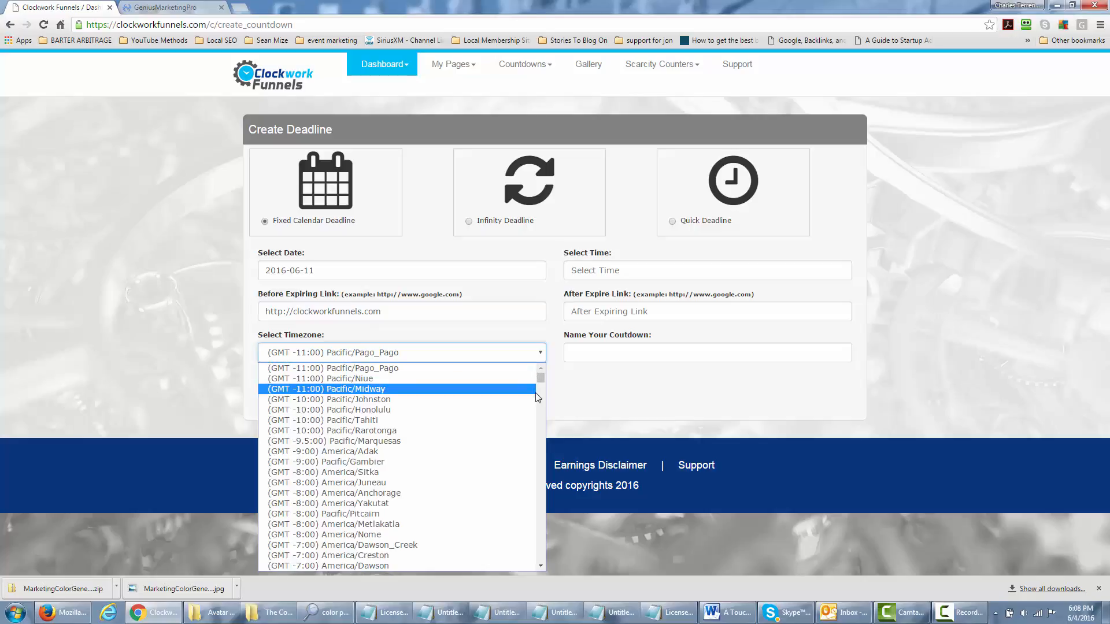
pyautogui.moveTo(543, 378); pyautogui.dragTo(540, 411)
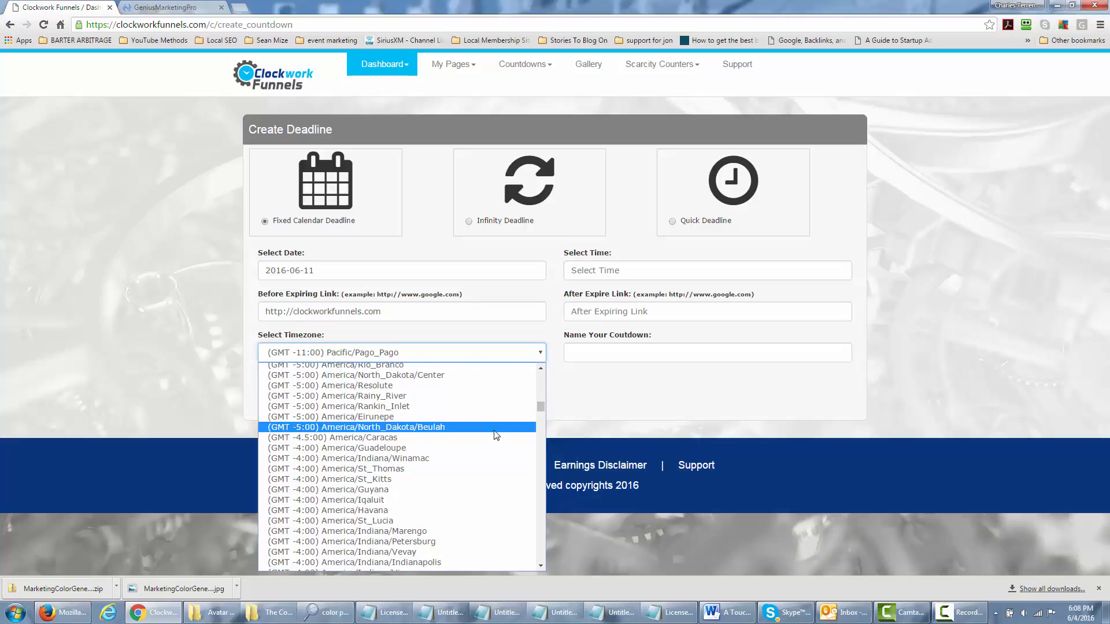
pyautogui.scroll(4, 496, 433)
pyautogui.scroll(-5, 496, 433)
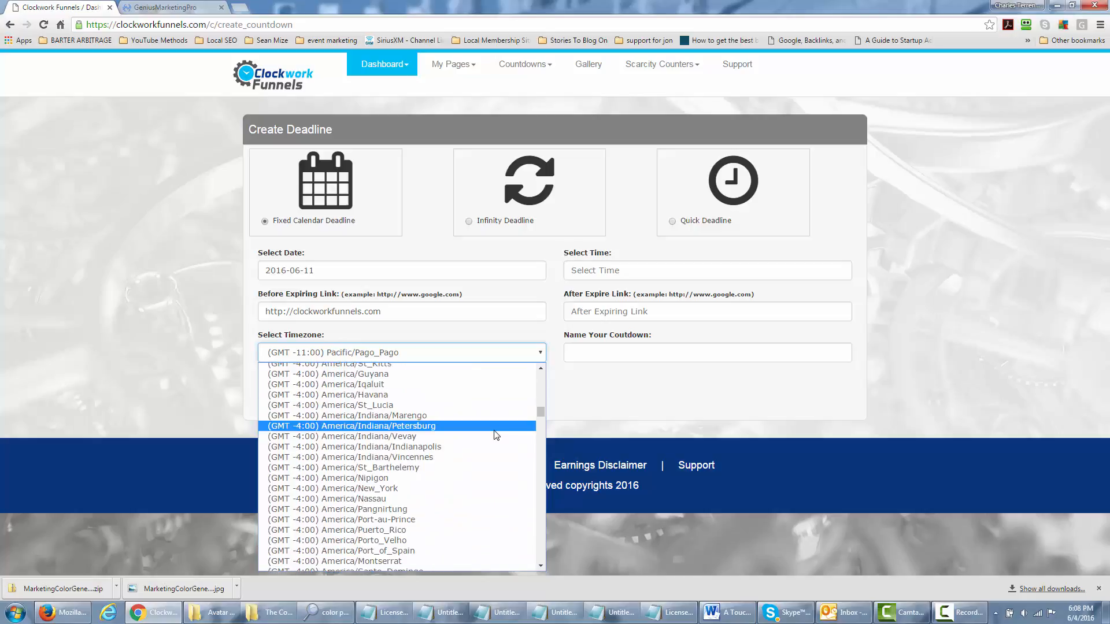
pyautogui.click(434, 490)
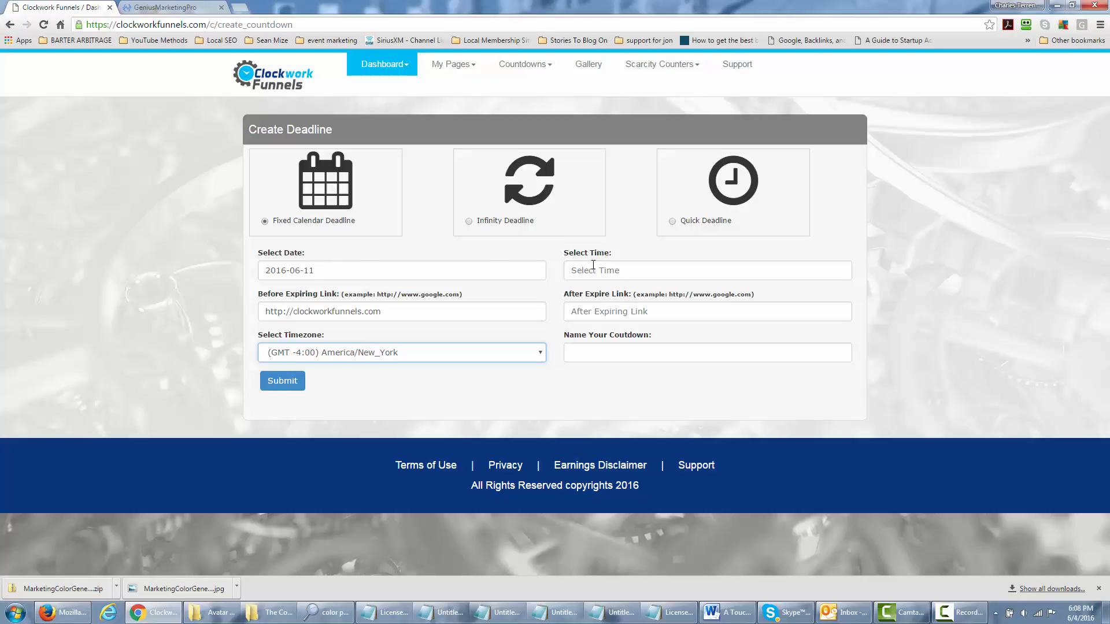
# Pick 11:30 PM from the Select Time list as the deadline time
pyautogui.click(684, 268)
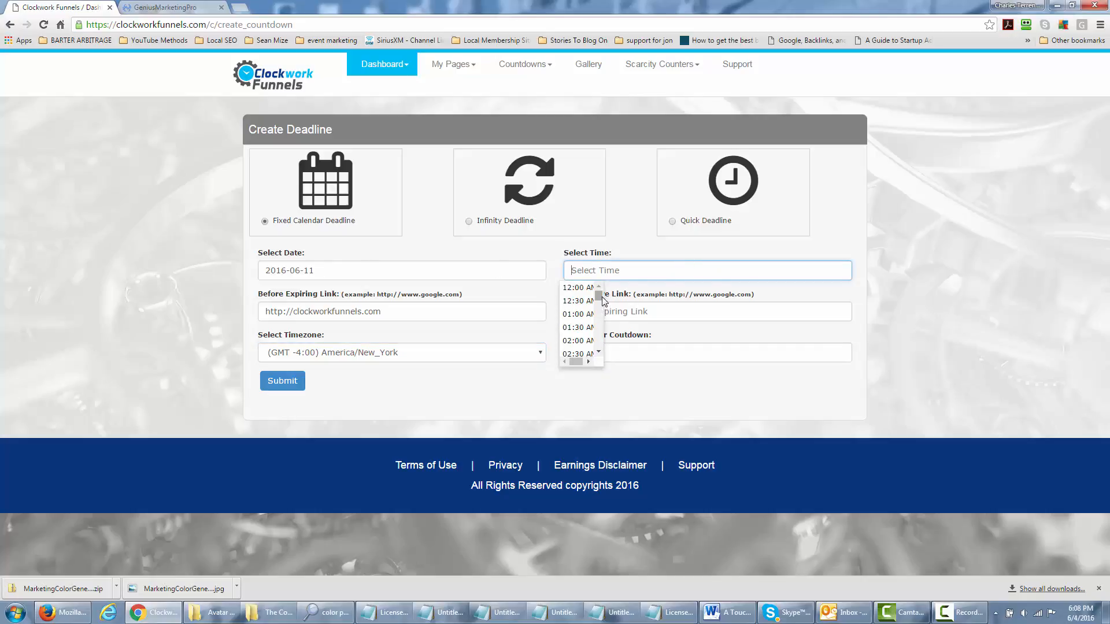
pyautogui.moveTo(599, 297); pyautogui.dragTo(598, 350)
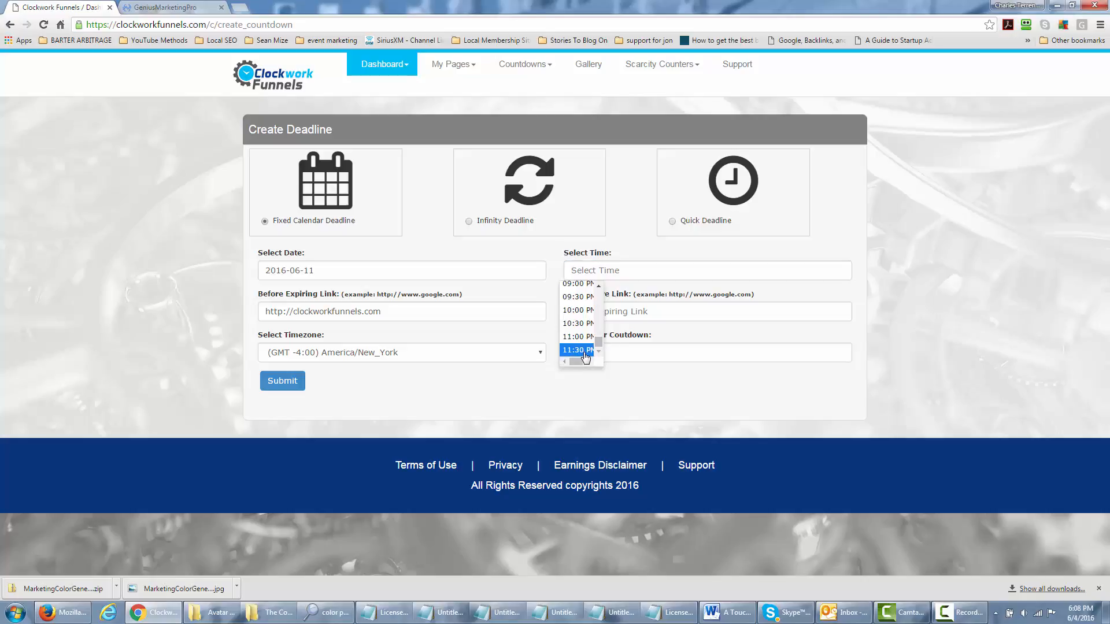
pyautogui.click(584, 351)
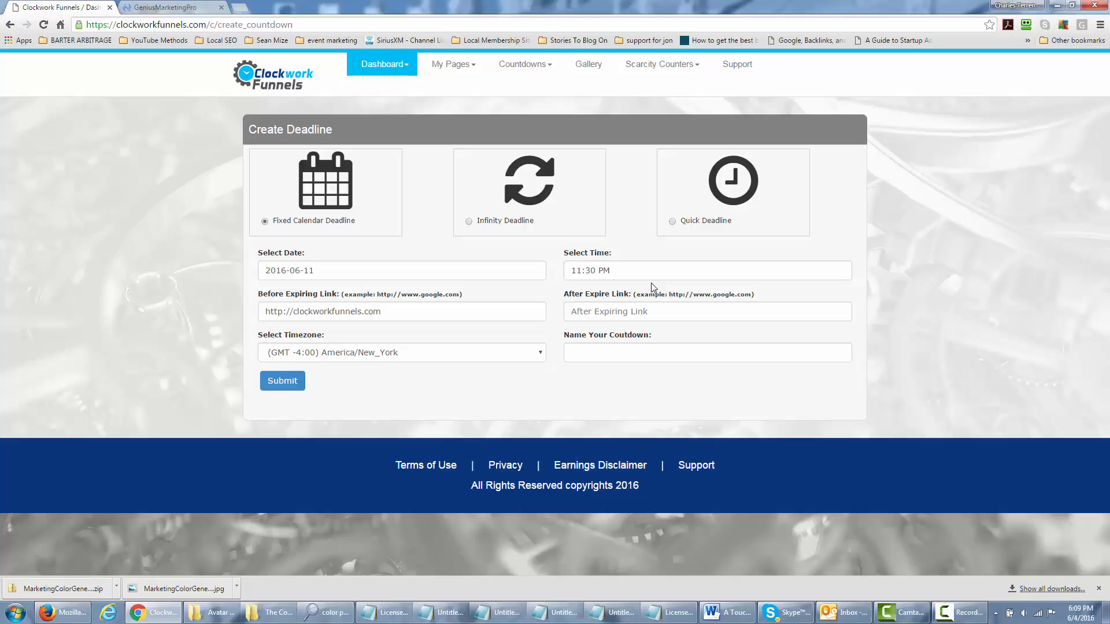
pyautogui.click(603, 313)
pyautogui.write('h')
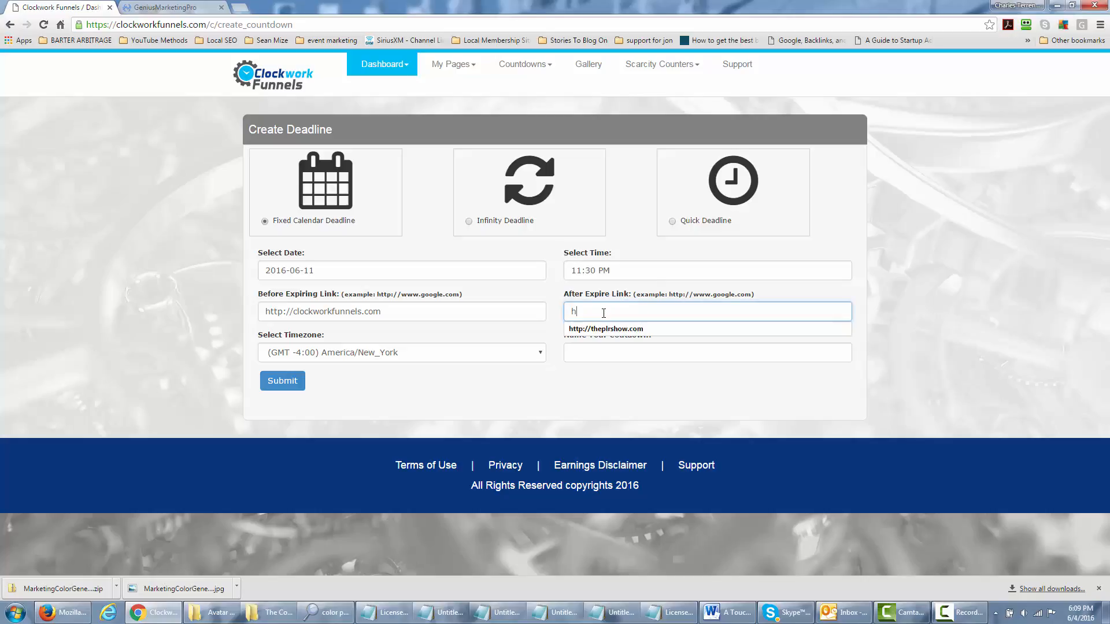
pyautogui.write('ttp://webinar')
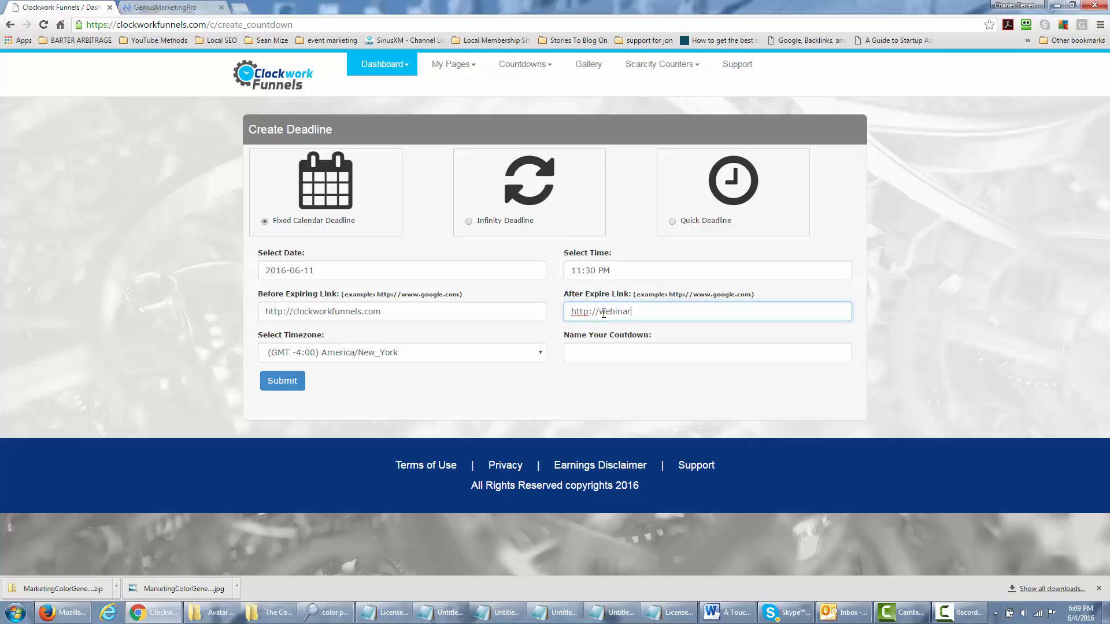
pyautogui.write('fusionpro.com')
pyautogui.press('Tab')
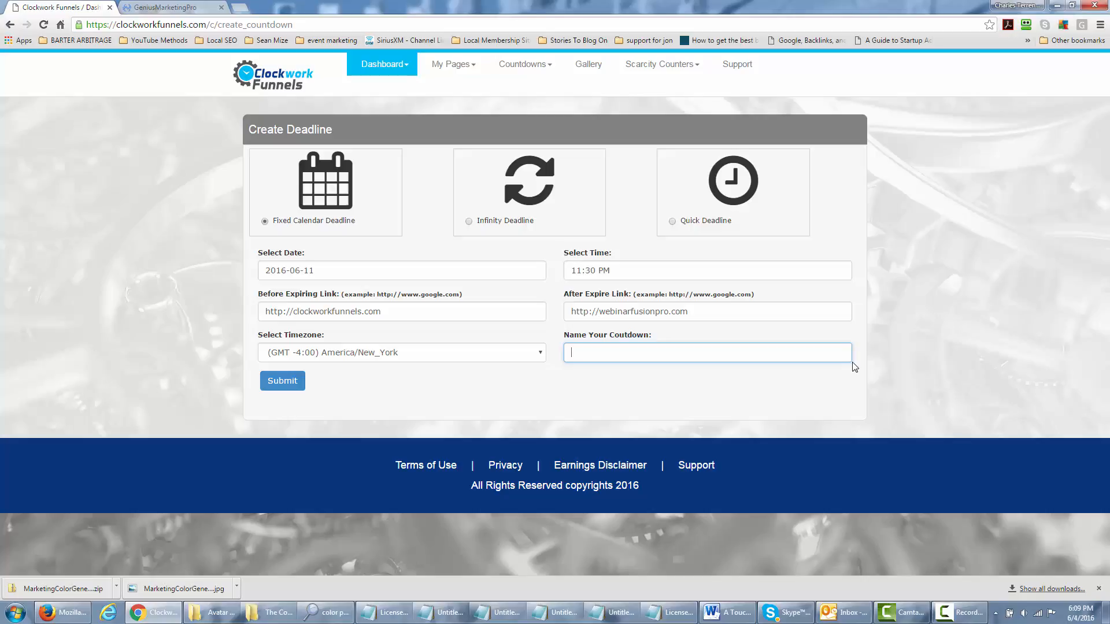
pyautogui.write('Clockwork We')
pyautogui.press('BackSpace')
pyautogui.press('BackSpace')
pyautogui.write('and W')
pyautogui.press('BackSpace')
pyautogui.write('Webinar')
pyautogui.click(283, 386)
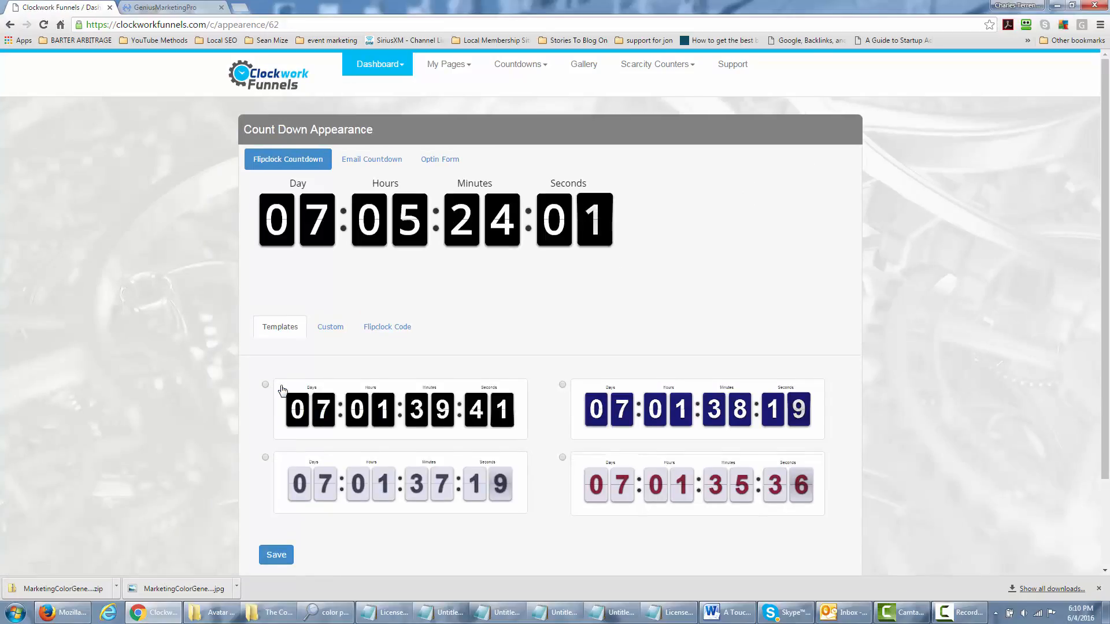
# Try the dark-blue flipclock template and preview its custom colour settings
pyautogui.scroll(-1, 245, 371)
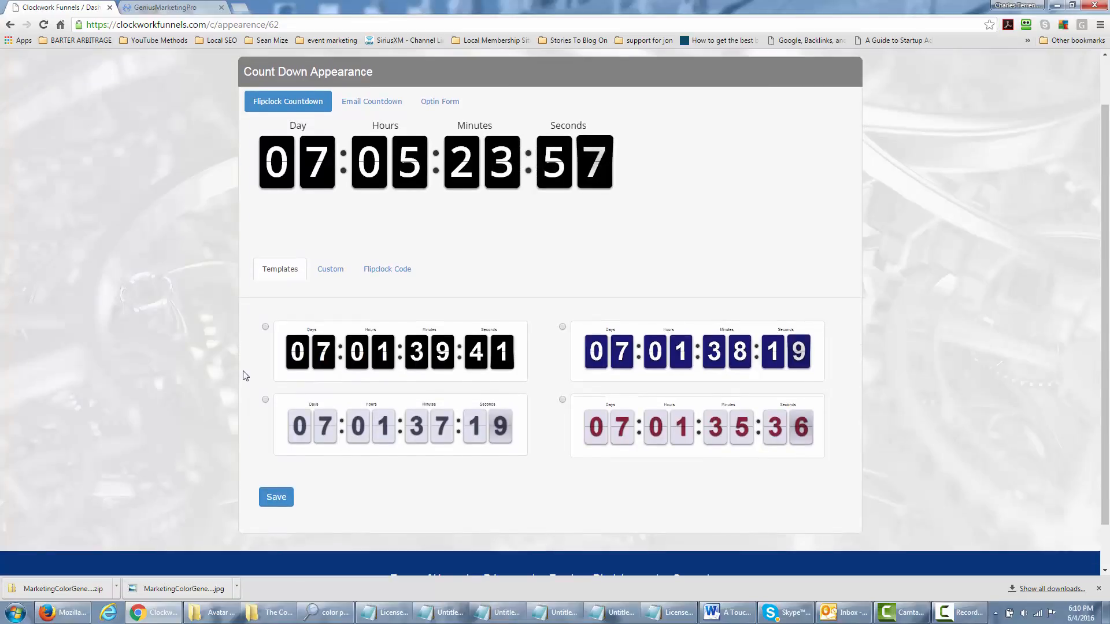
pyautogui.scroll(1, 243, 376)
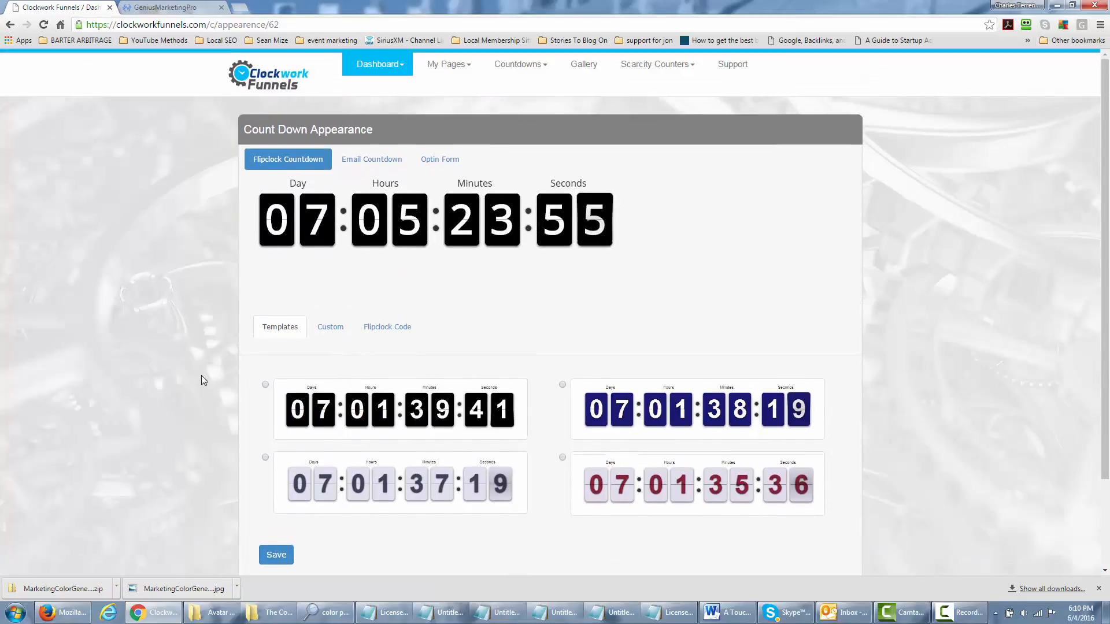
pyautogui.scroll(-1, 228, 386)
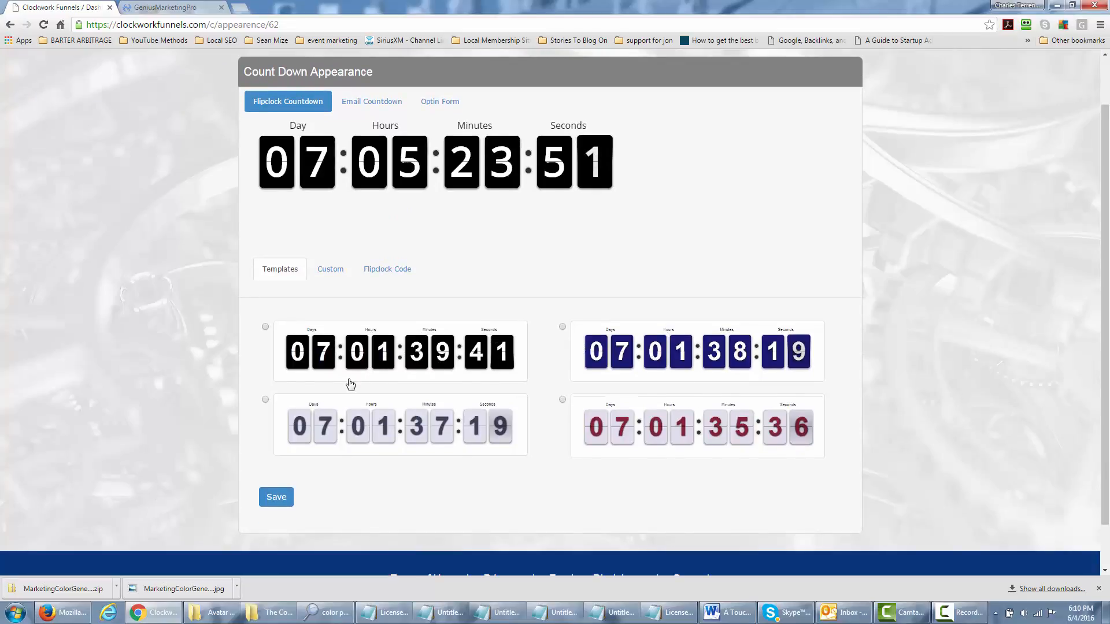
pyautogui.click(562, 327)
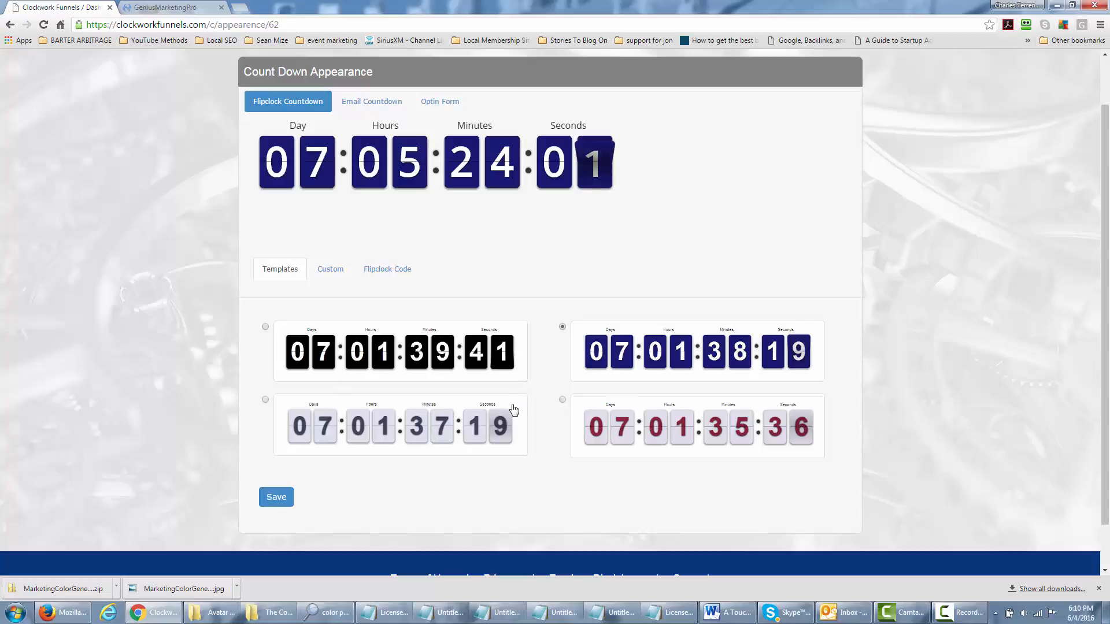
pyautogui.click(335, 273)
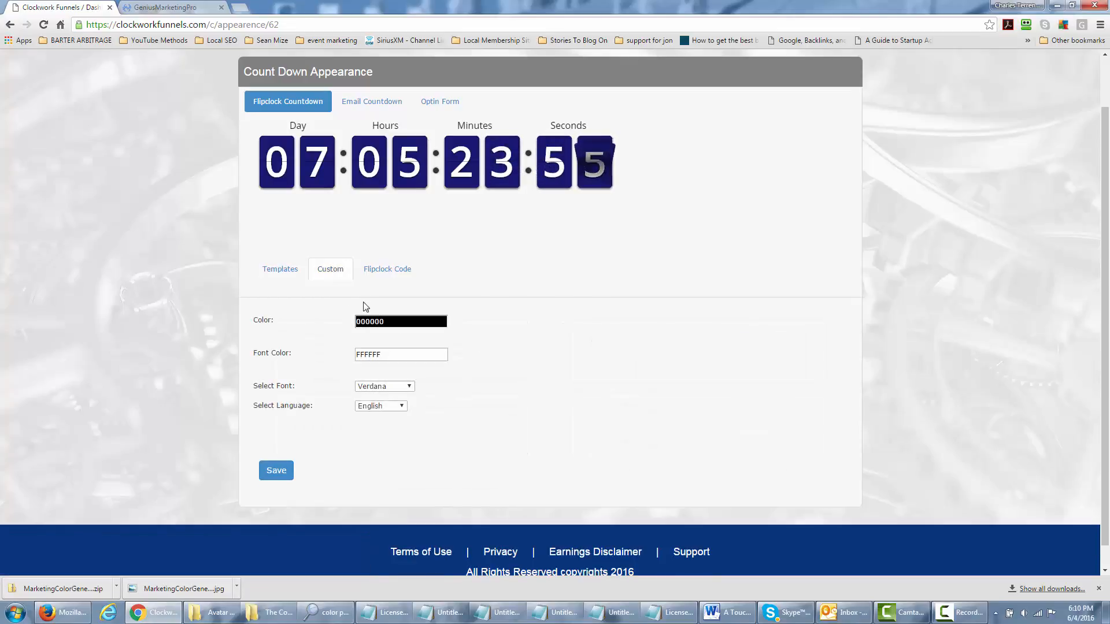
pyautogui.click(291, 273)
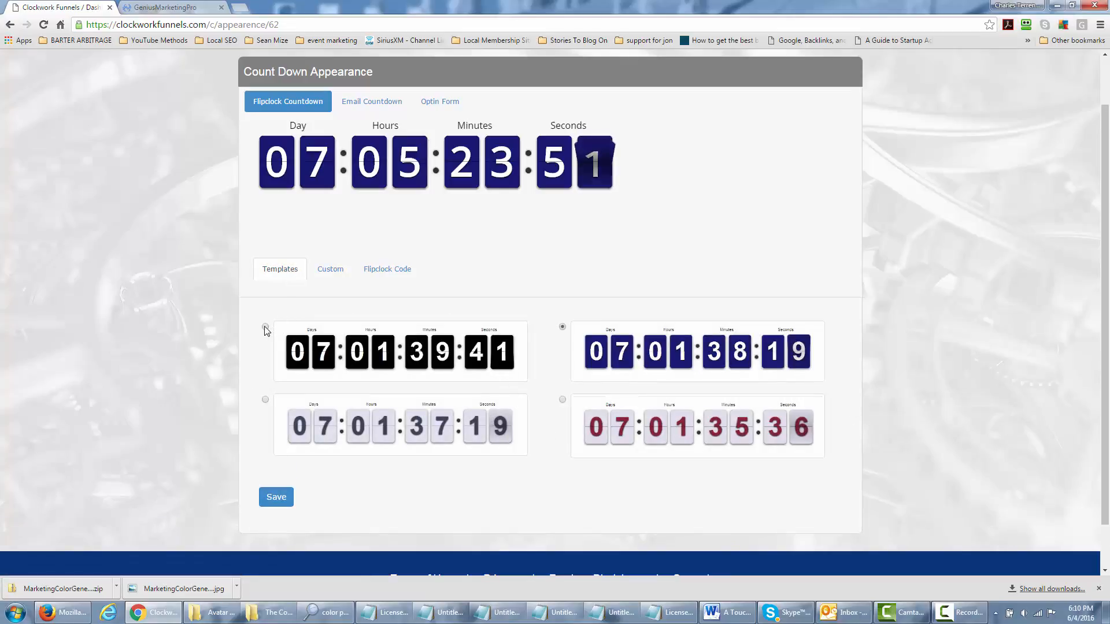
# Select the burgundy flipclock template, then view the email countdown settings
pyautogui.click(334, 275)
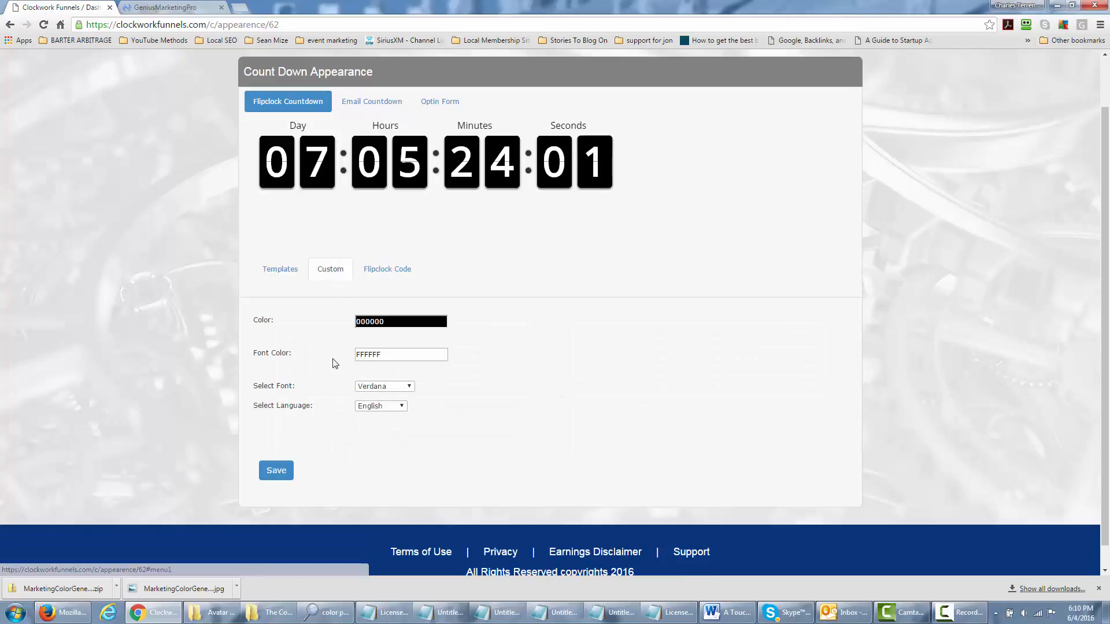
pyautogui.click(285, 272)
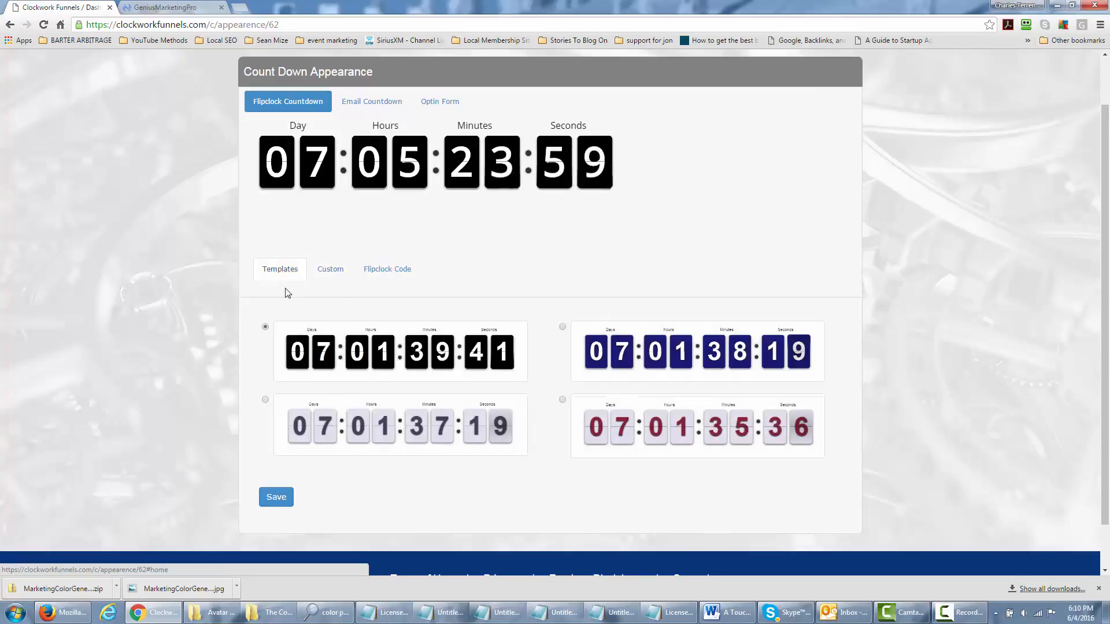
pyautogui.click(562, 400)
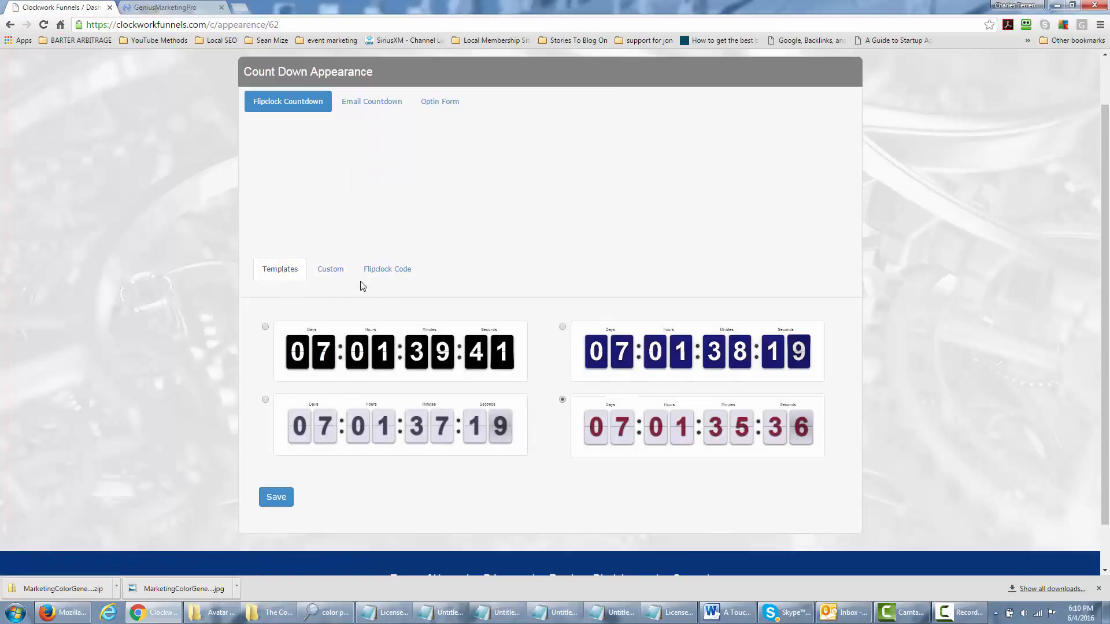
pyautogui.click(343, 275)
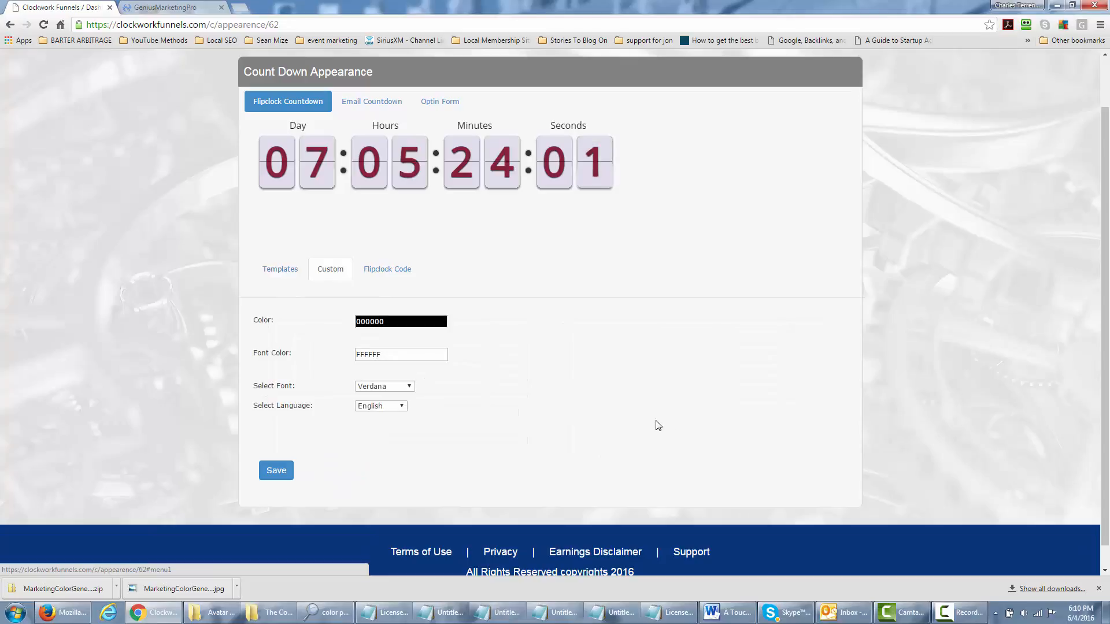
pyautogui.click(279, 276)
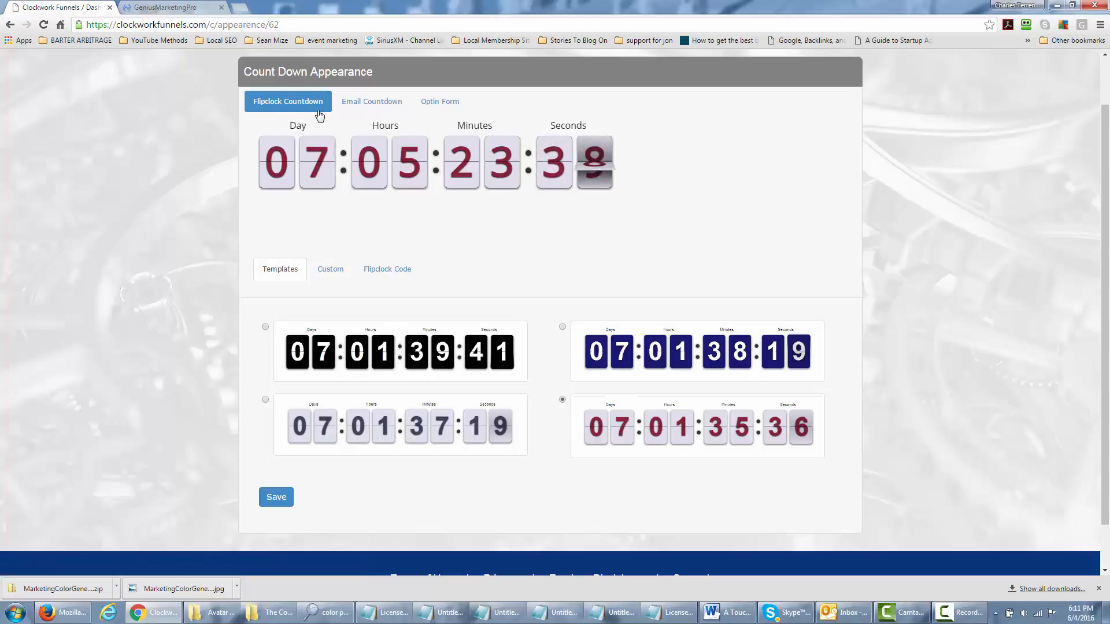
pyautogui.click(372, 107)
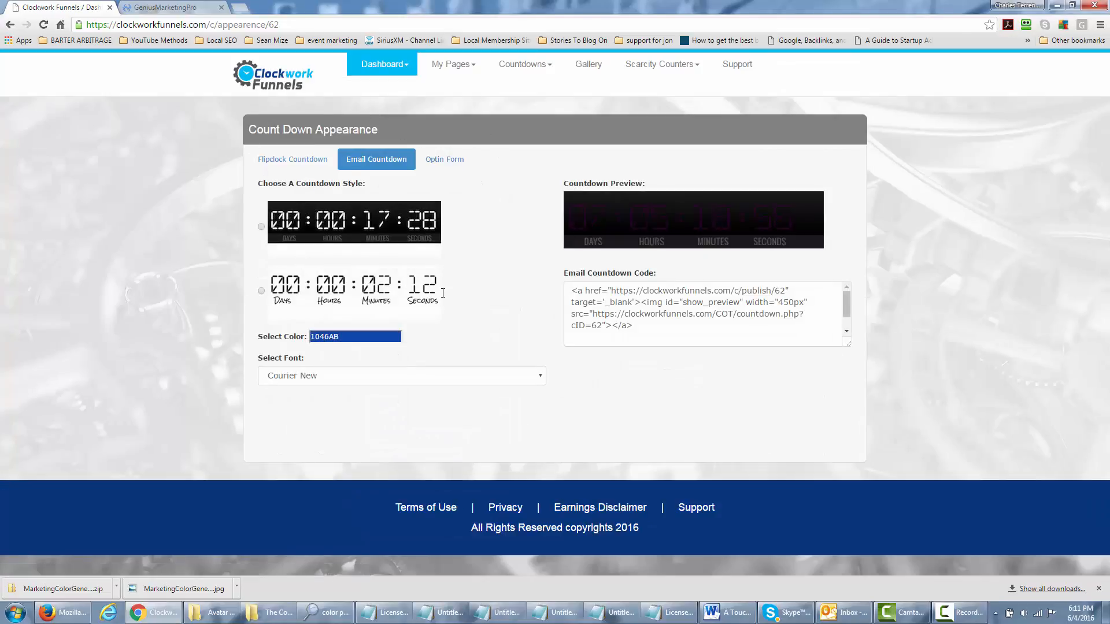
pyautogui.click(454, 163)
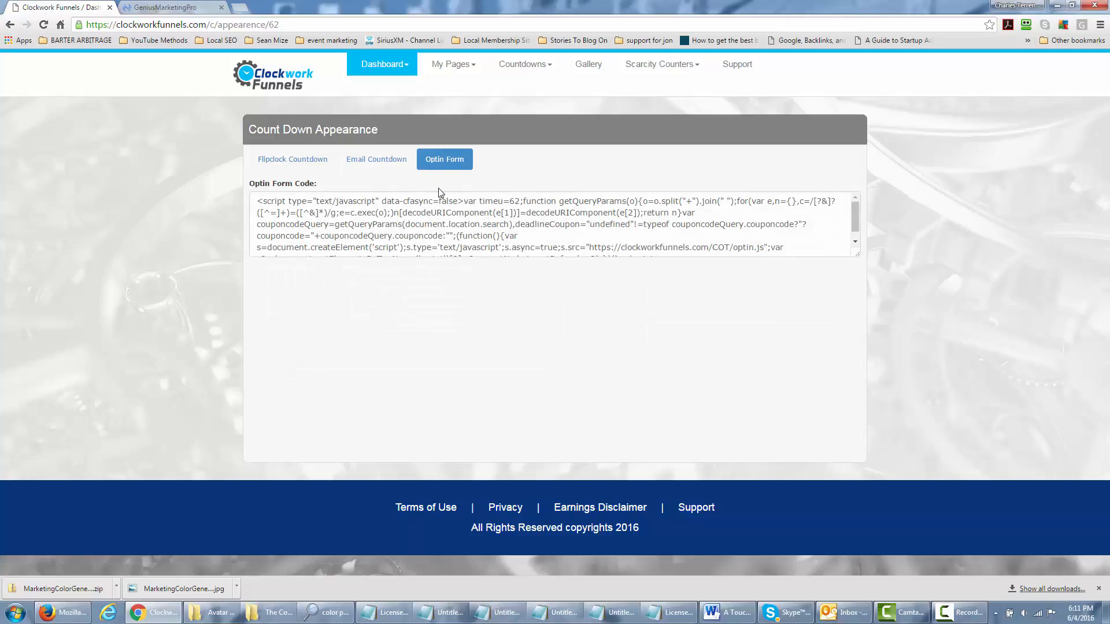
pyautogui.click(301, 161)
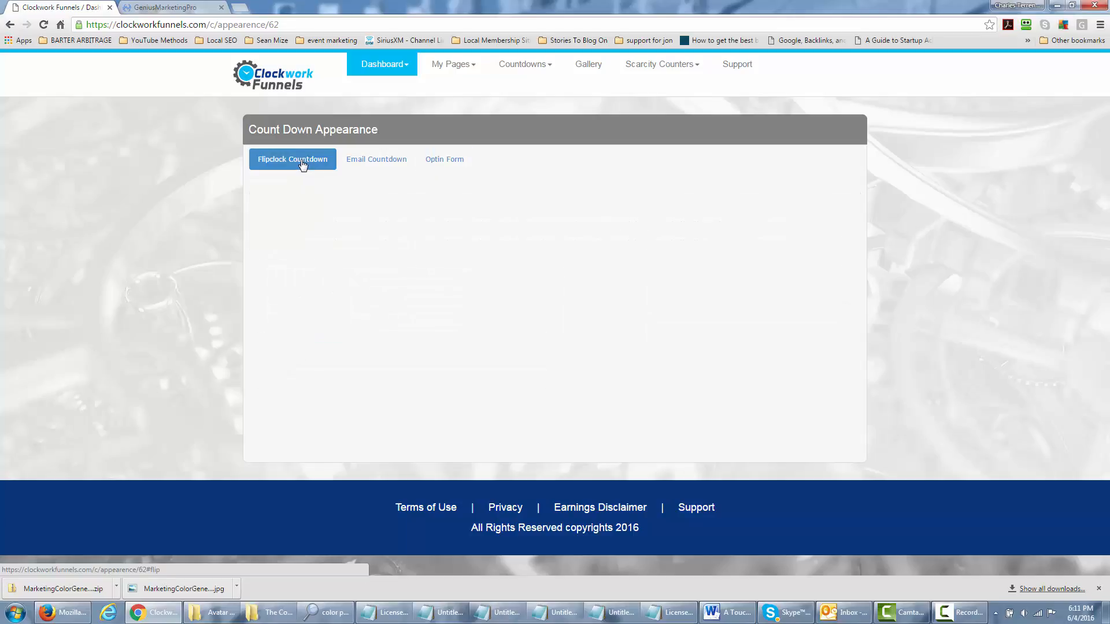
pyautogui.scroll(-1, 387, 247)
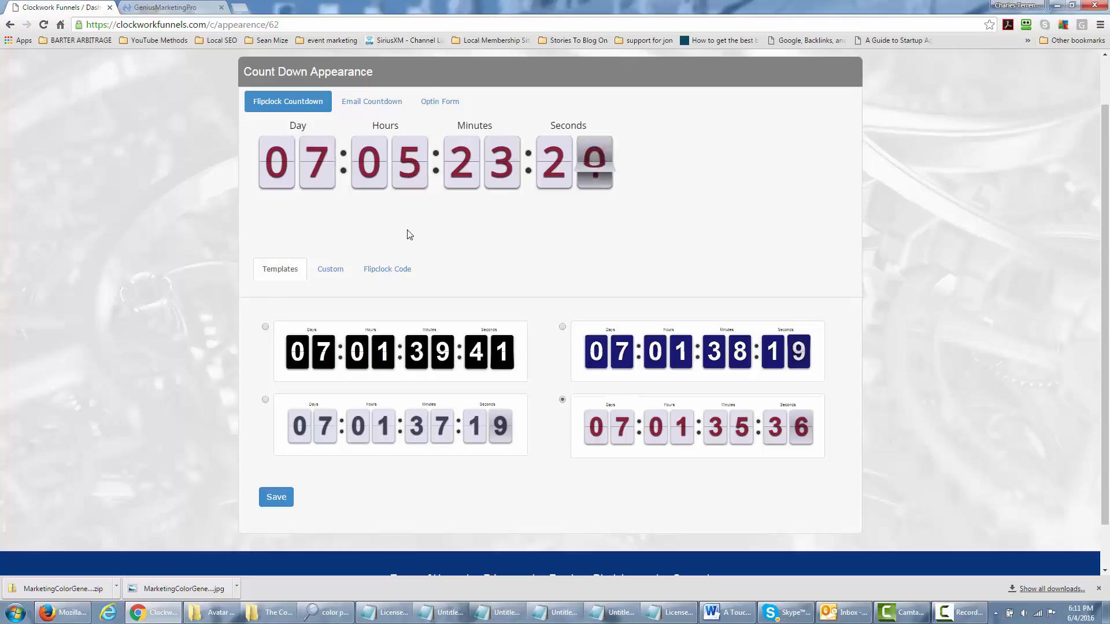
# Show the Flipclock Code and select the burgundy countdown's entire embed snippet
pyautogui.click(391, 272)
pyautogui.scroll(-5, 538, 396)
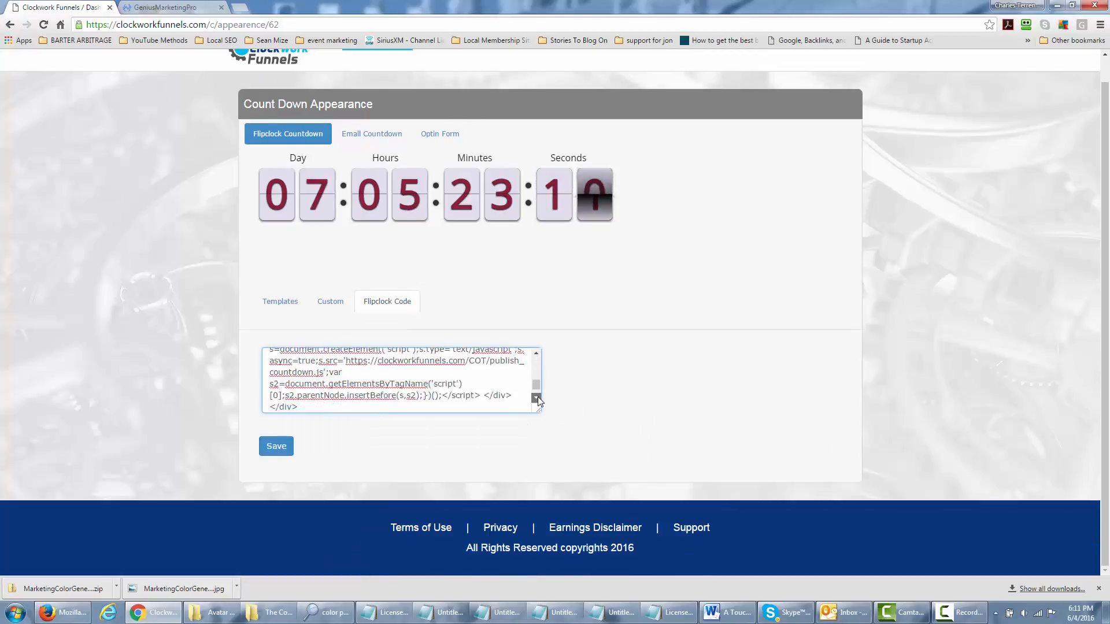
pyautogui.moveTo(534, 388); pyautogui.dragTo(535, 360)
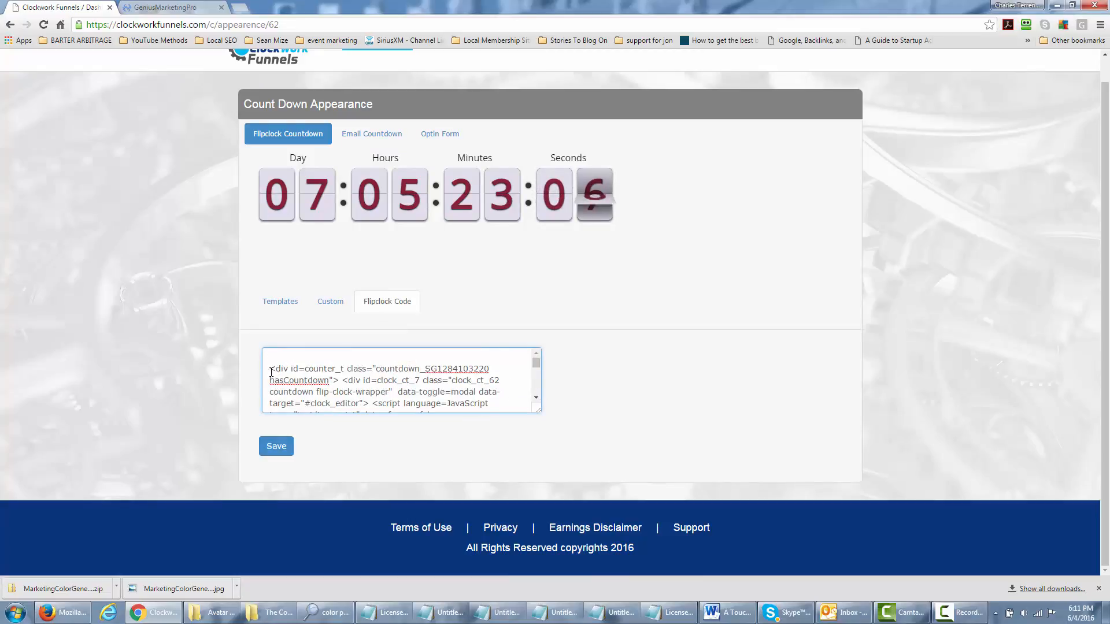
pyautogui.moveTo(270, 370); pyautogui.dragTo(371, 418)
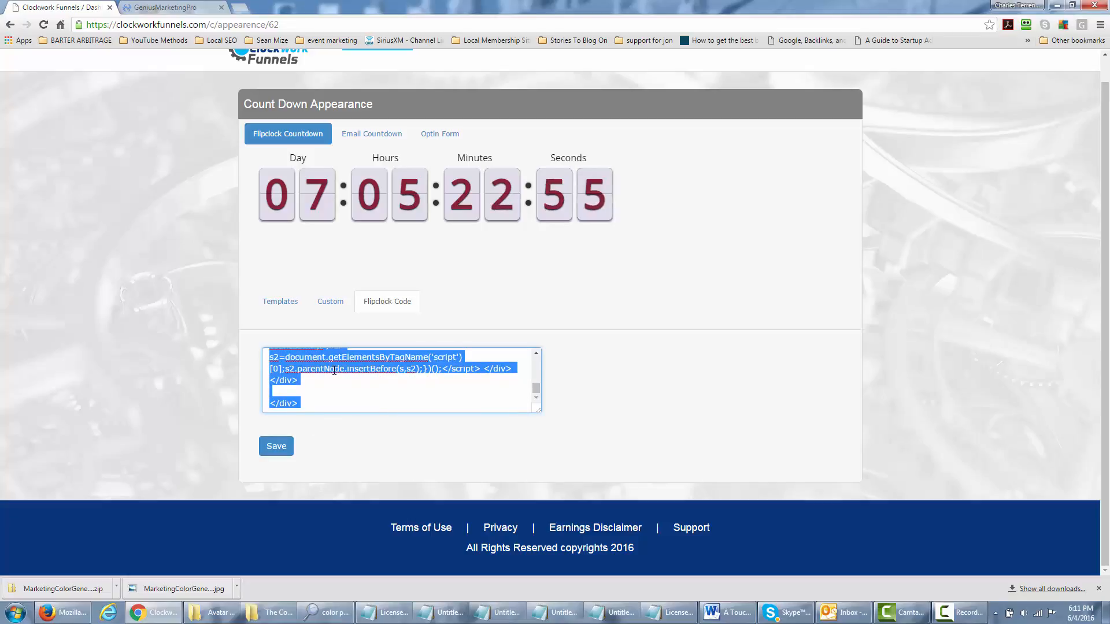
pyautogui.scroll(5, 394, 377)
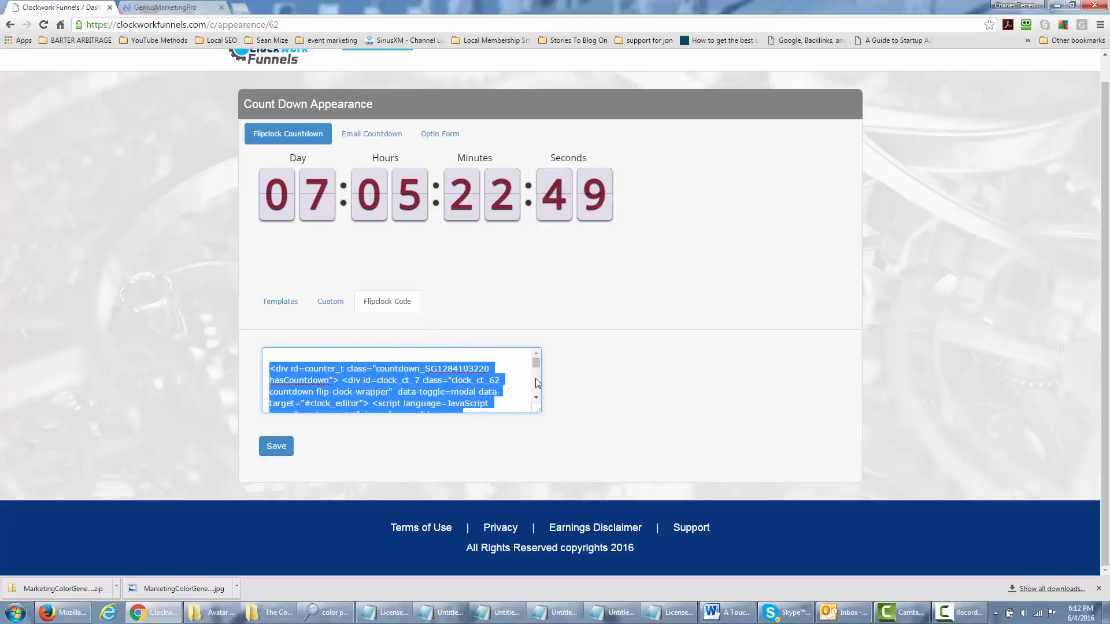
# Save the burgundy flipclock style and create a blank page via My Pages > Create New Page
pyautogui.click(276, 446)
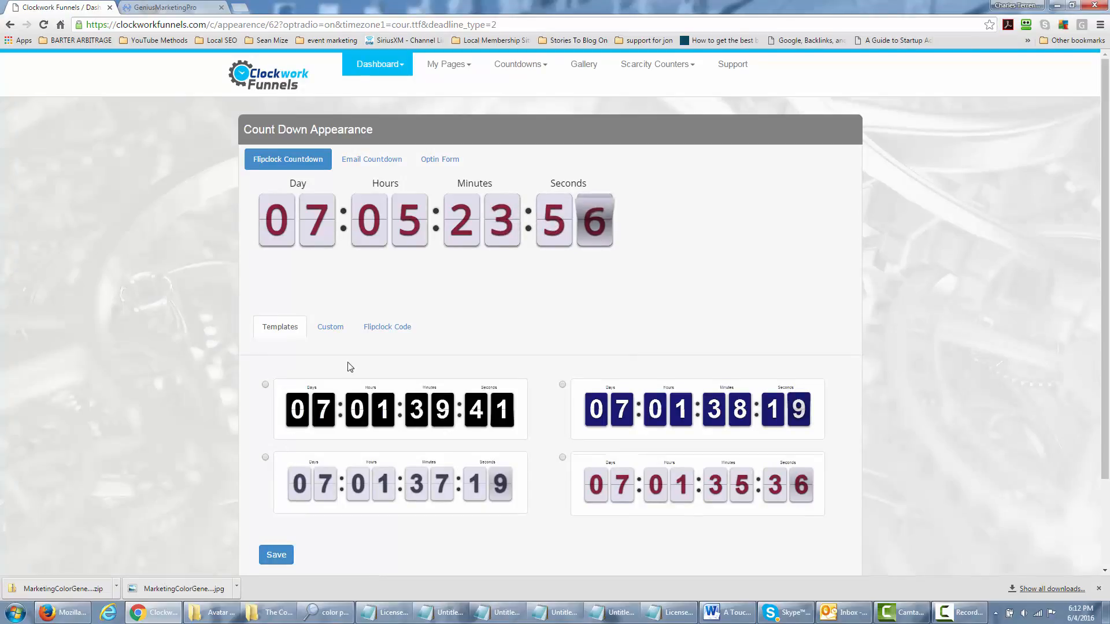
pyautogui.click(449, 65)
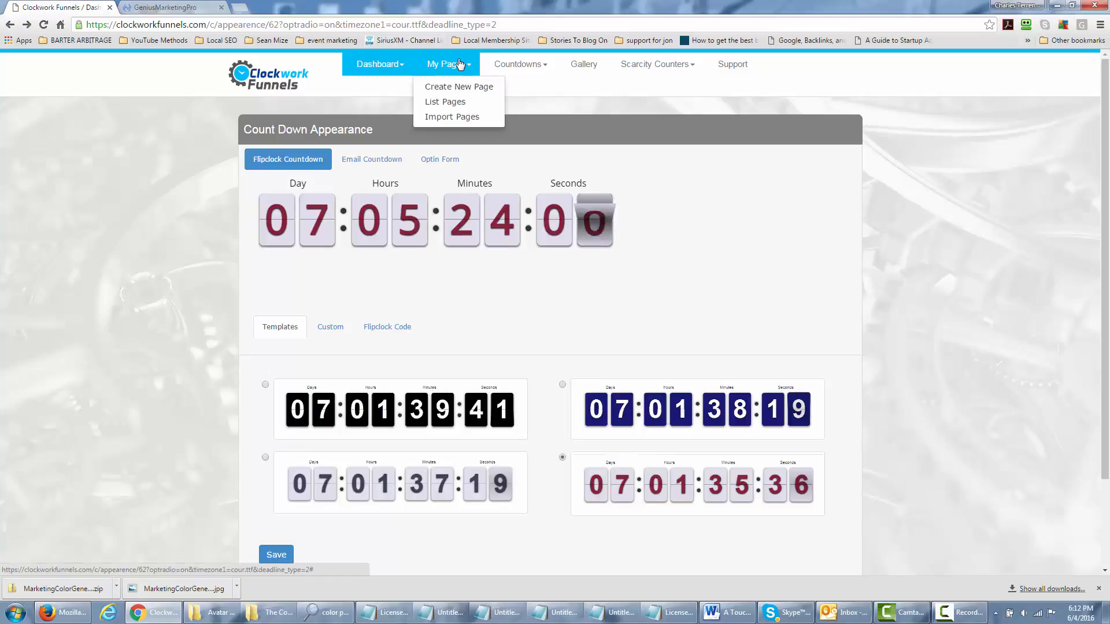
pyautogui.click(463, 86)
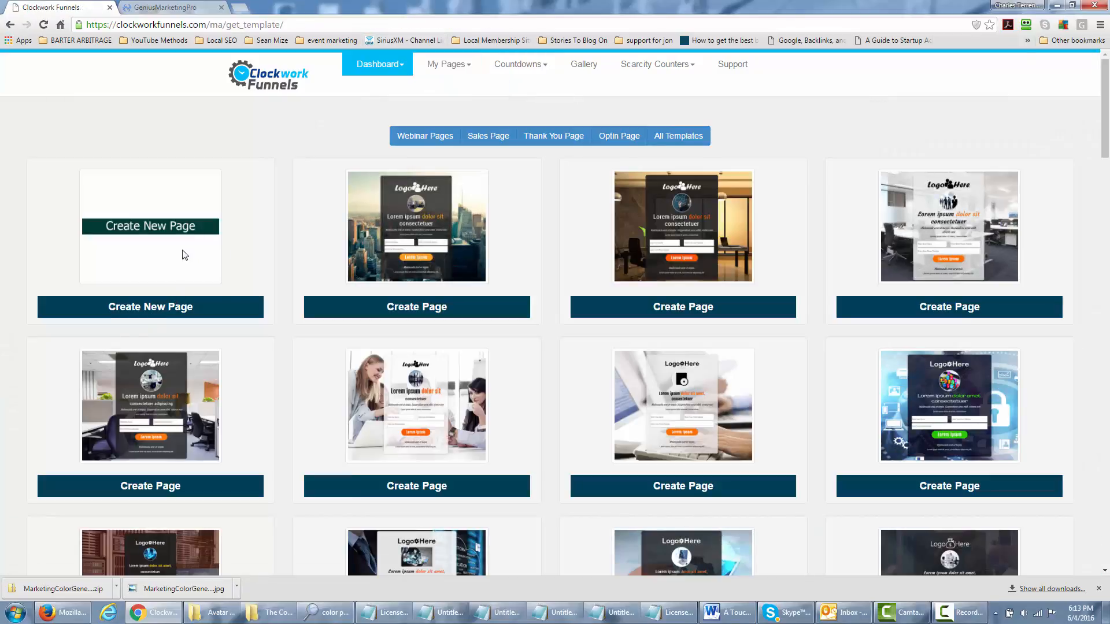
pyautogui.click(160, 310)
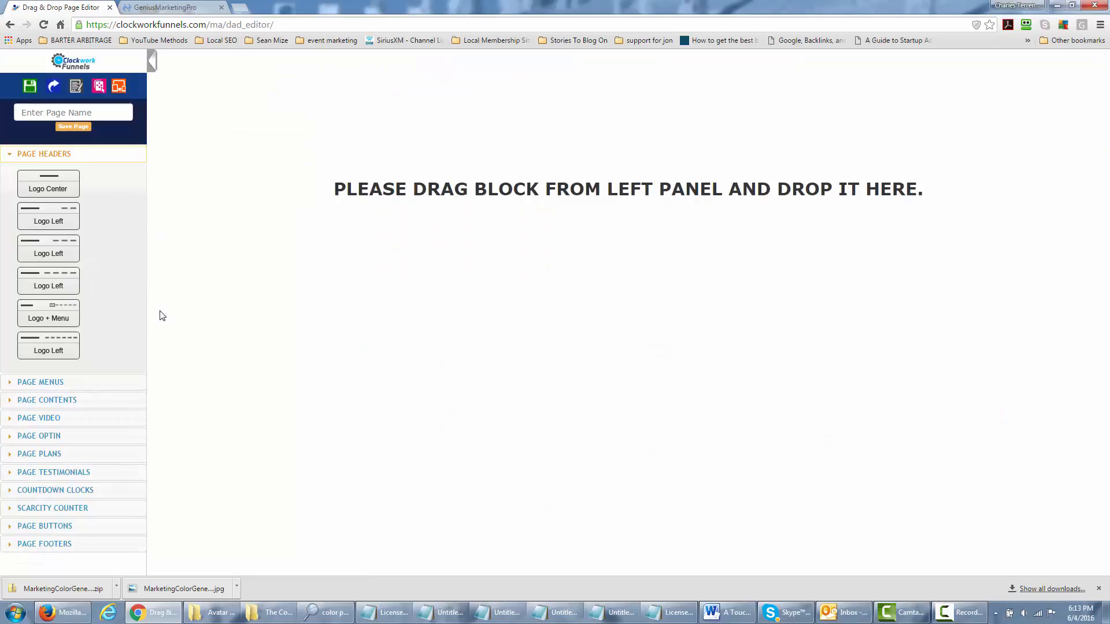
# Drag the Counter Center1 block from Countdown Clocks to the page top and open Select Countdown
pyautogui.click(13, 492)
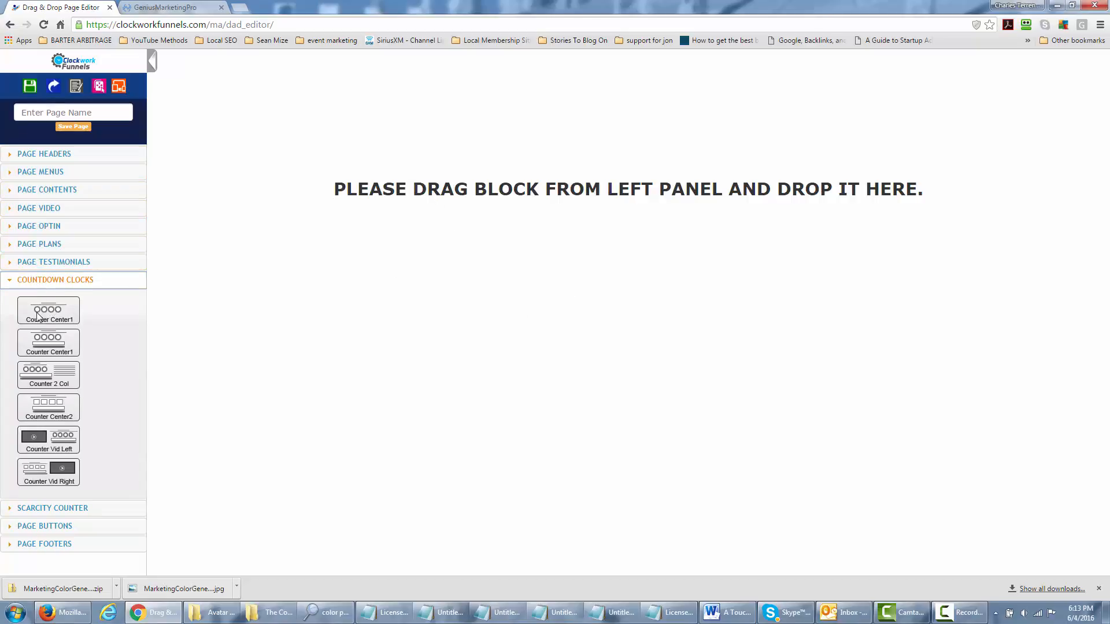
pyautogui.moveTo(38, 316); pyautogui.dragTo(527, 196)
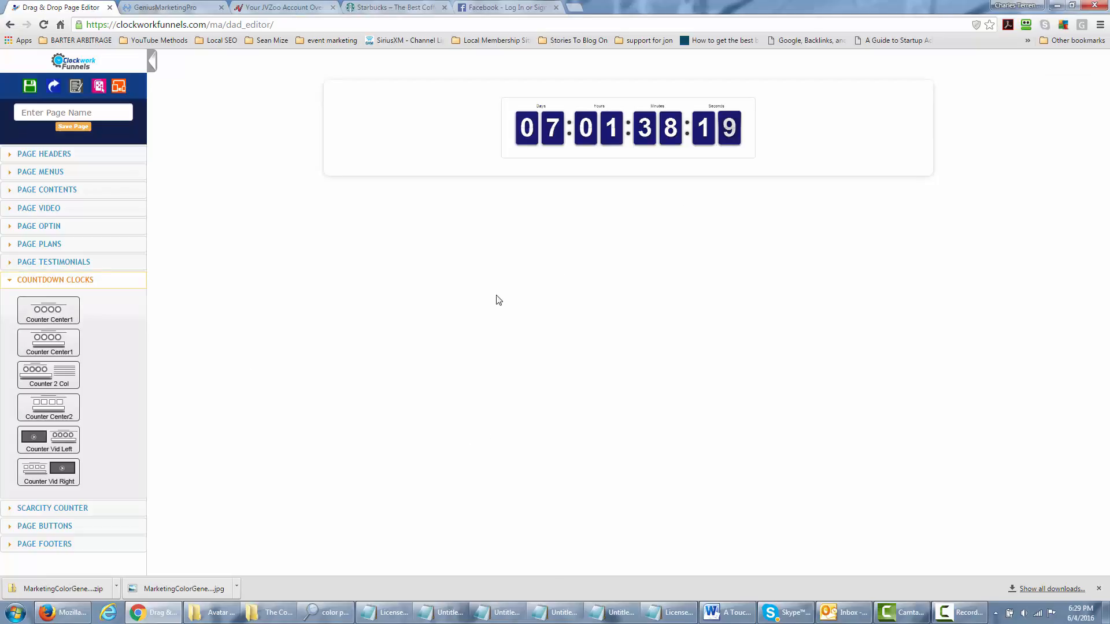
pyautogui.moveTo(503, 177)
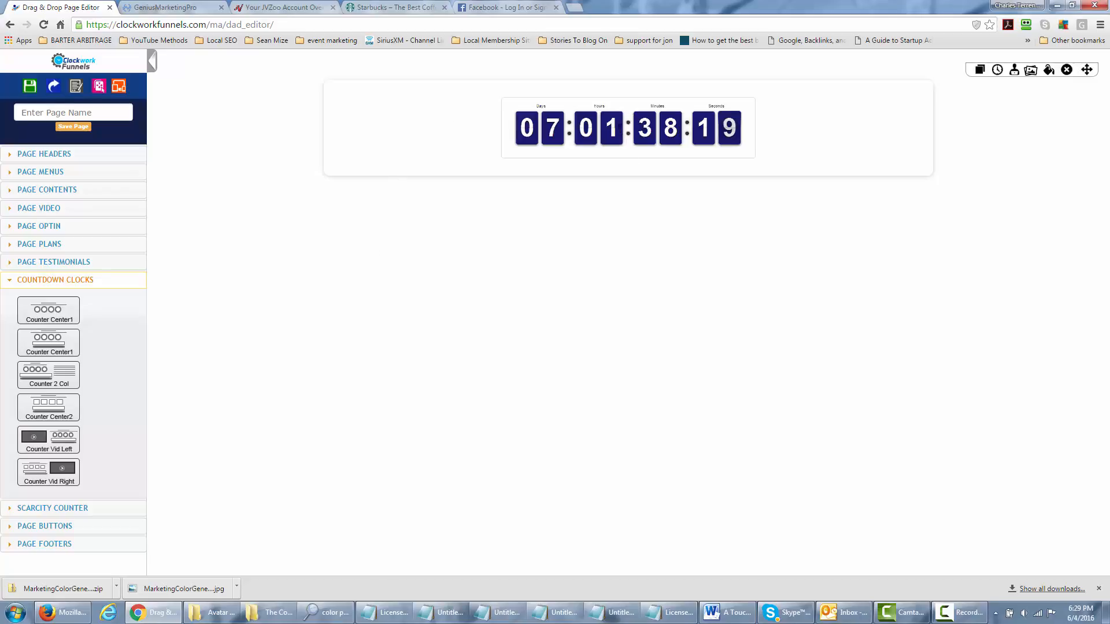
pyautogui.click(627, 127)
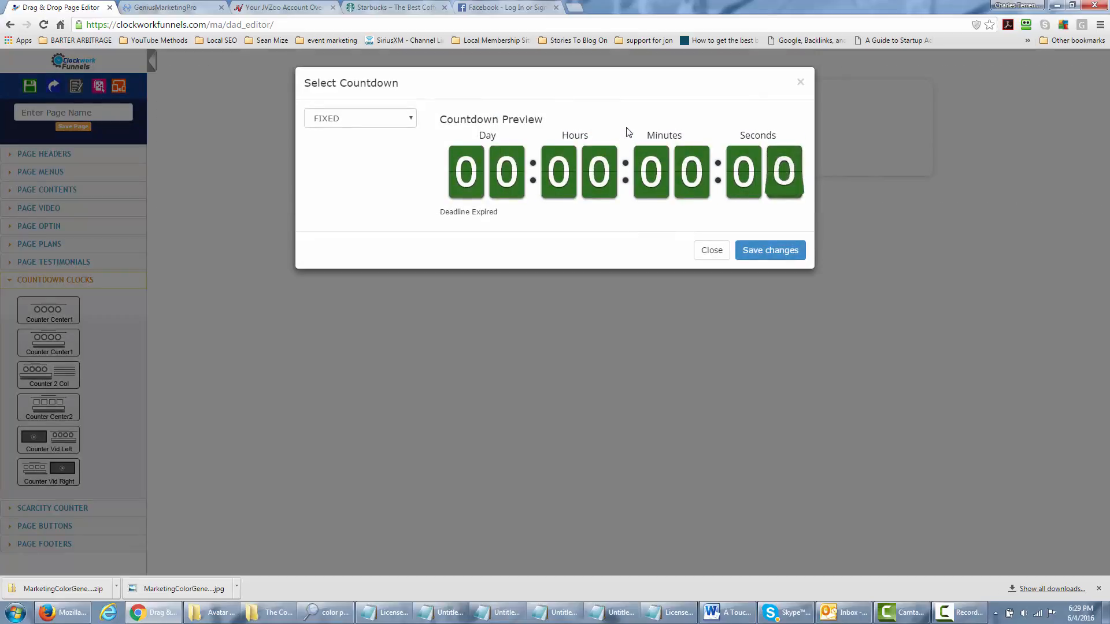
# Select the 'Clockwork and Webinar' countdown in Select Countdown and save the changes
pyautogui.click(410, 120)
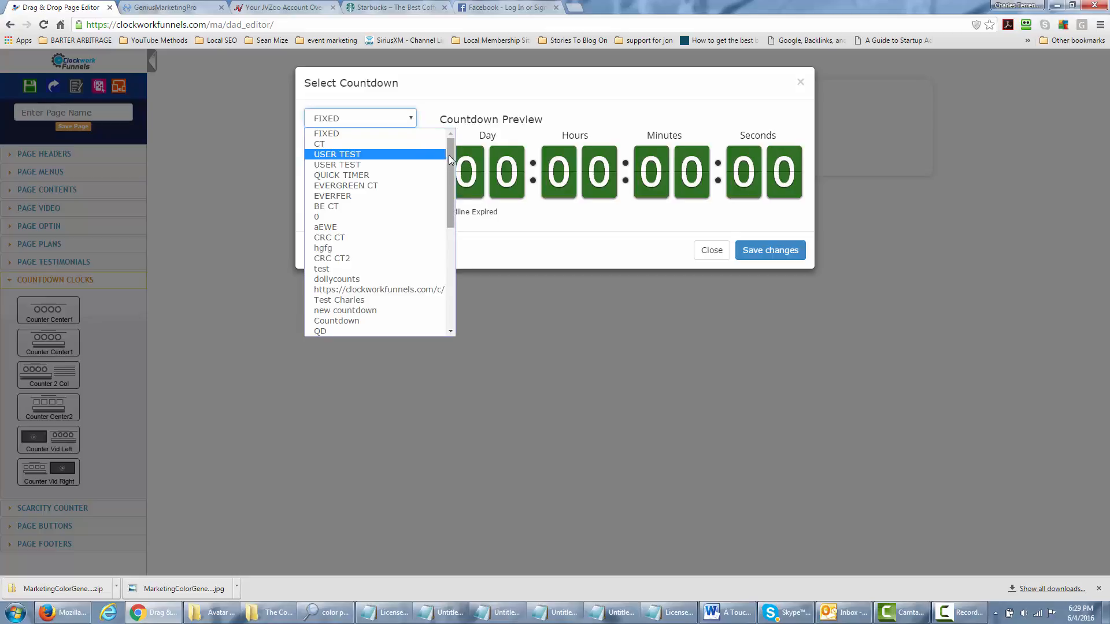
pyautogui.moveTo(449, 150); pyautogui.dragTo(444, 262)
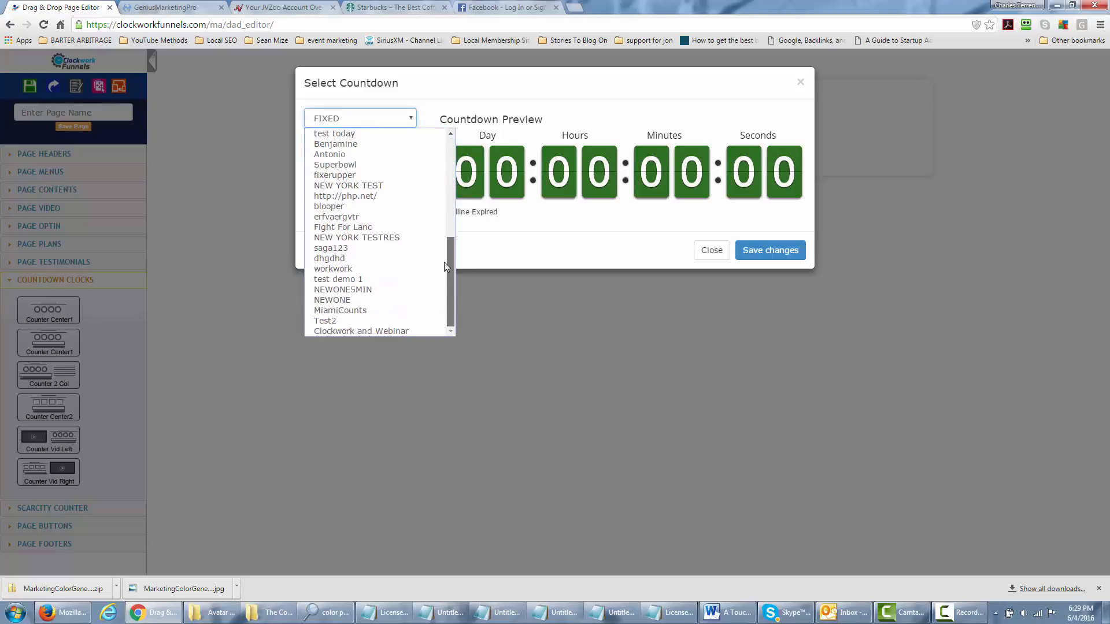
pyautogui.click(398, 331)
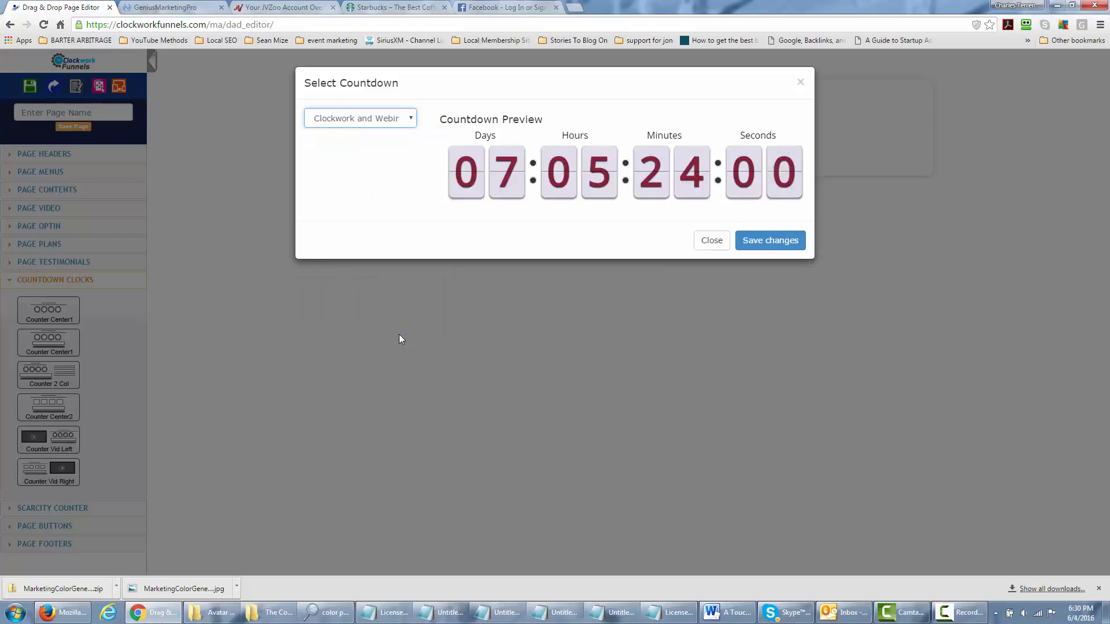
pyautogui.click(759, 241)
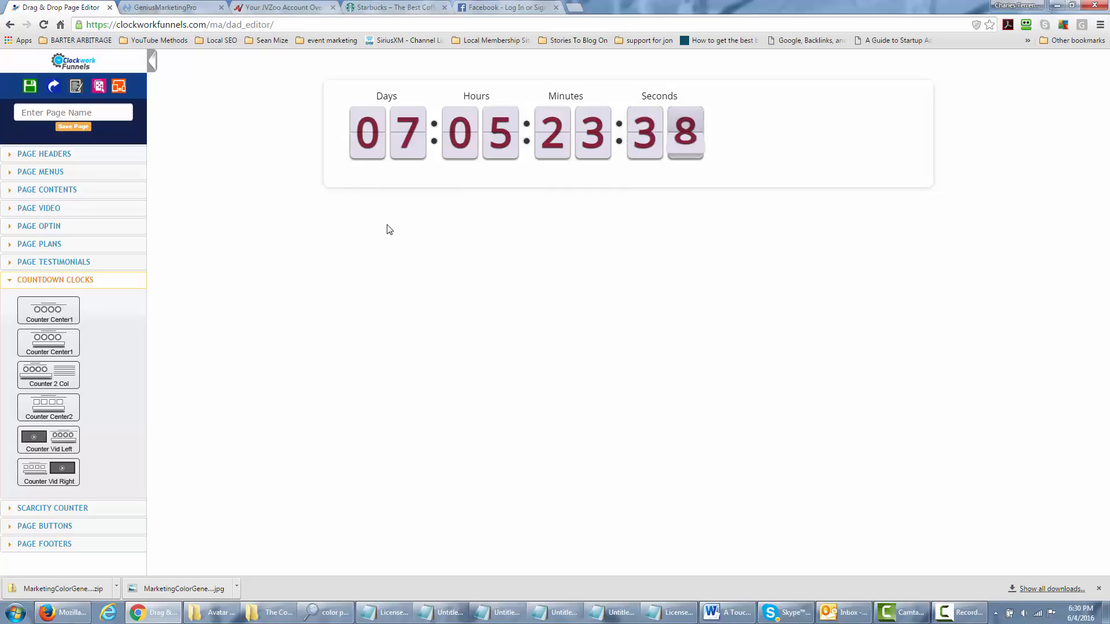
pyautogui.moveTo(502, 134)
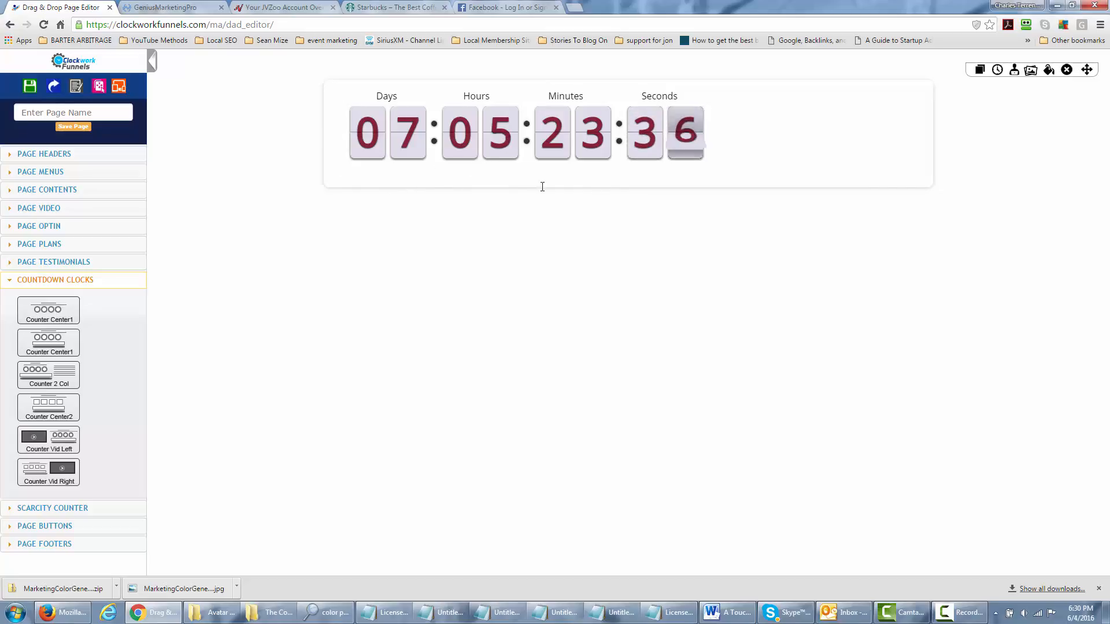